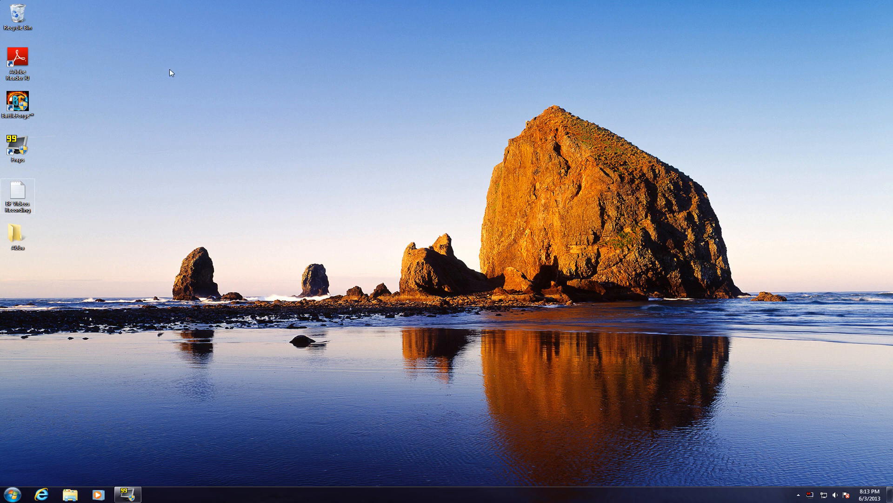
Open the BF Videos Recording notes from the desktop.
drag(170, 69, 473, 296)
mouse_move(23, 197)
double_click(22, 192)
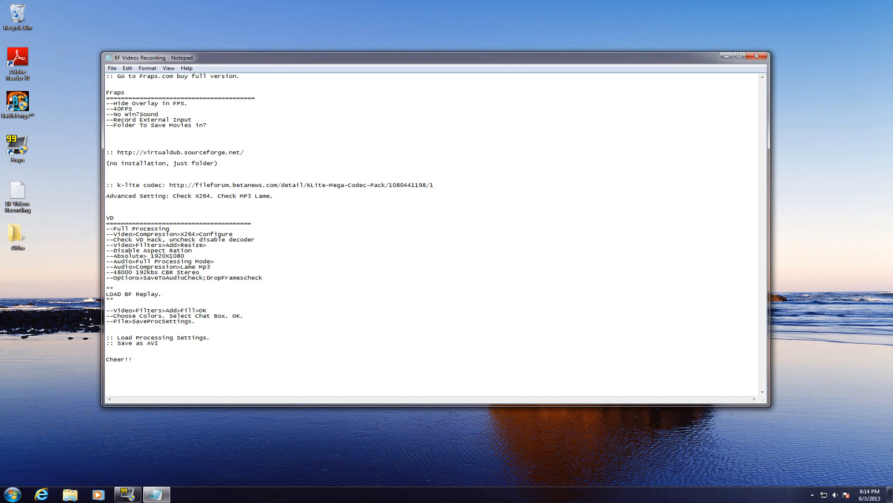
Visit fraps.com in Internet Explorer, view the purchase page for the full version, and close the browser.
click(43, 493)
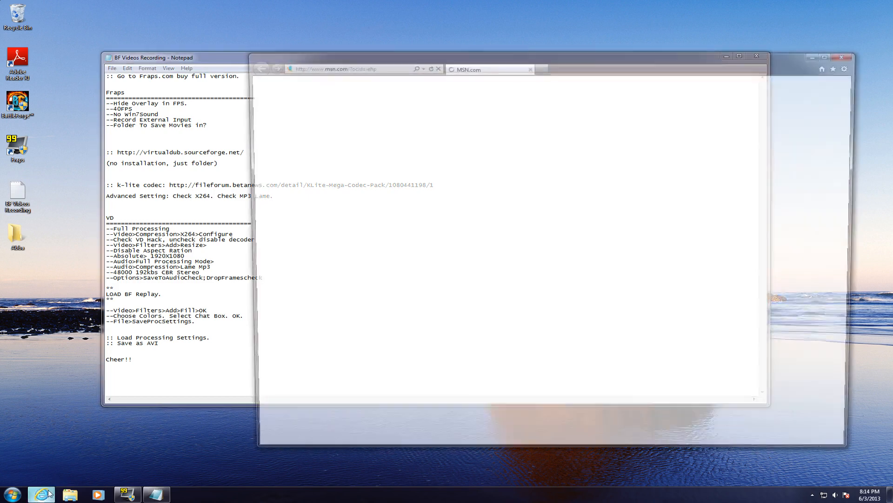
click(316, 66)
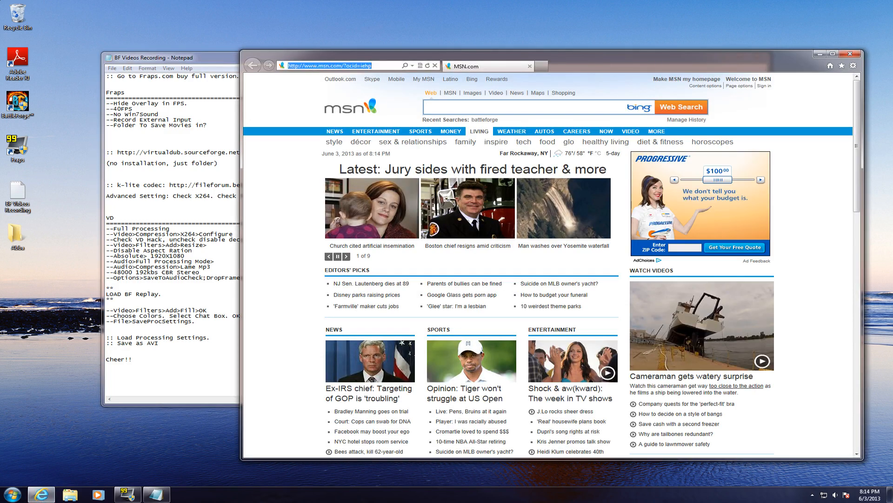
text(fraps.com/)
key(Return)
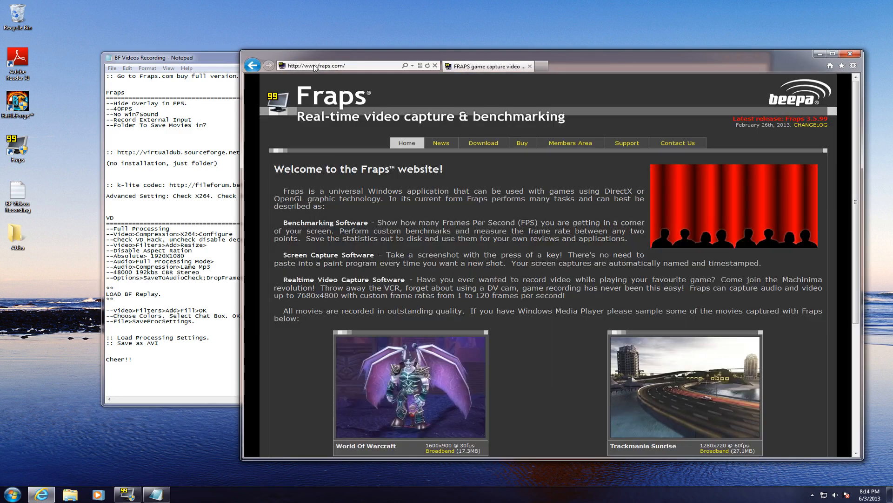
click(528, 146)
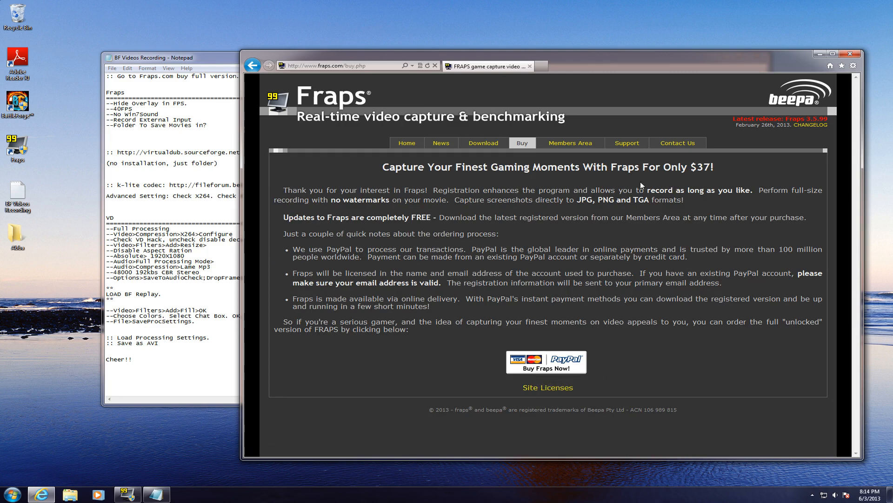
click(849, 55)
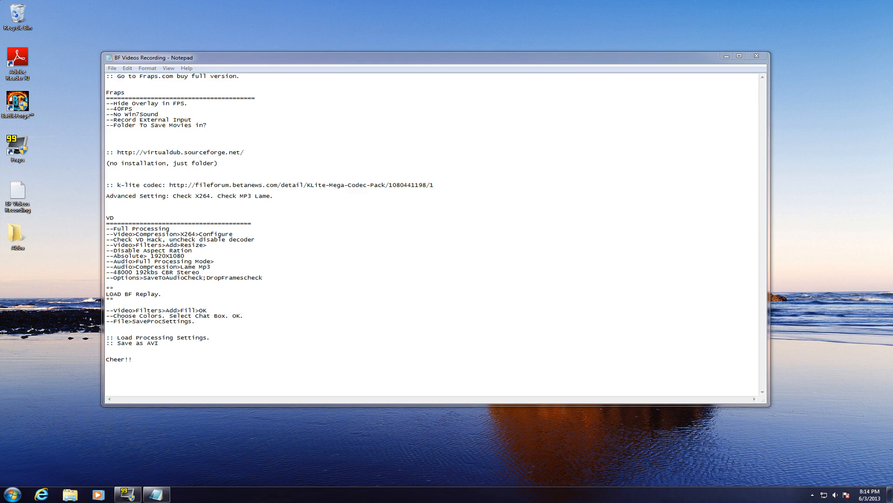
Switch to Fraps, place its window beside the notes, and set the FPS overlay to Hide overlay.
click(132, 497)
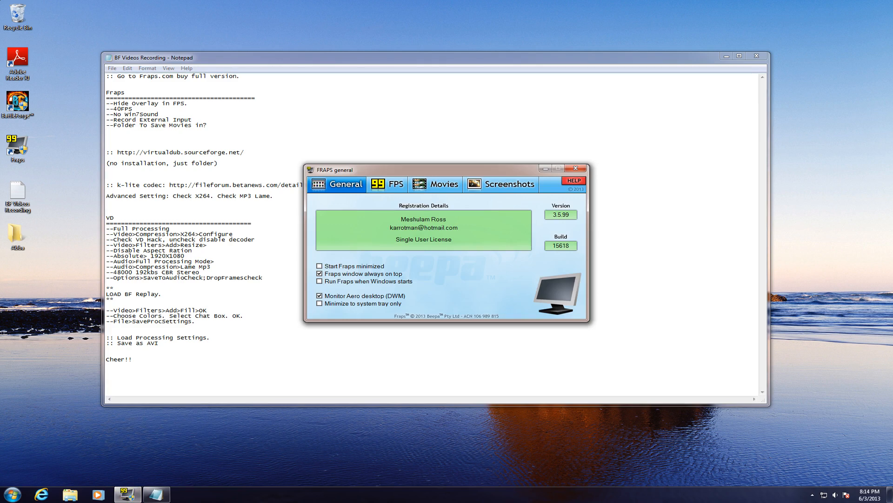
drag(343, 174, 428, 125)
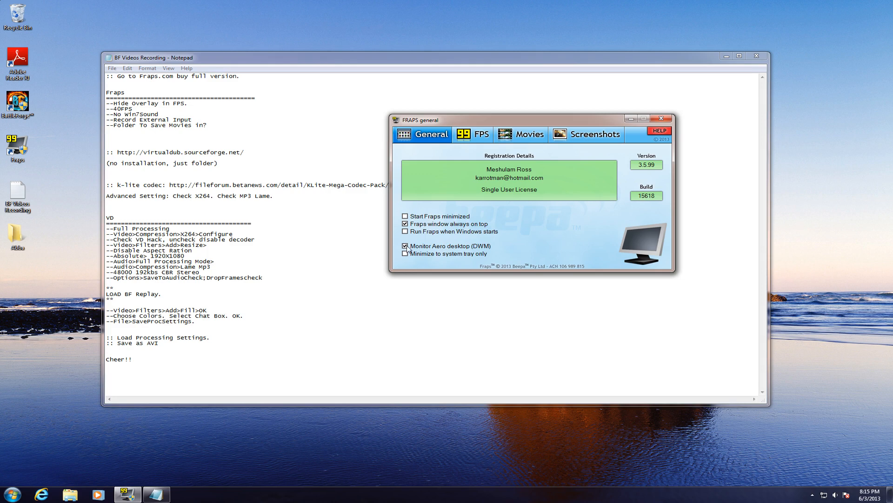
click(472, 135)
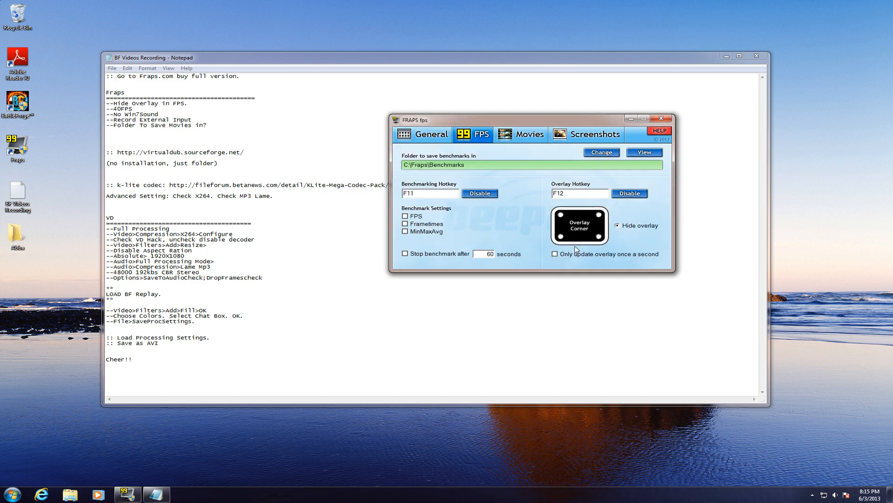
click(618, 226)
click(812, 494)
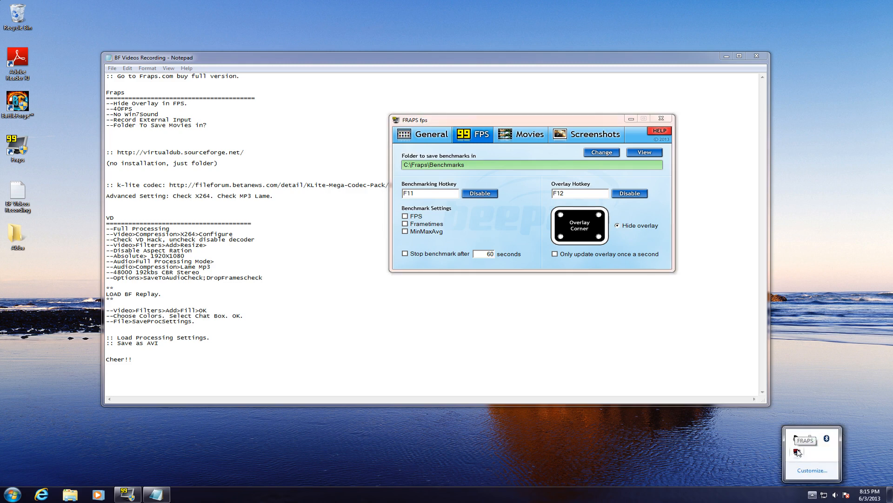
click(741, 462)
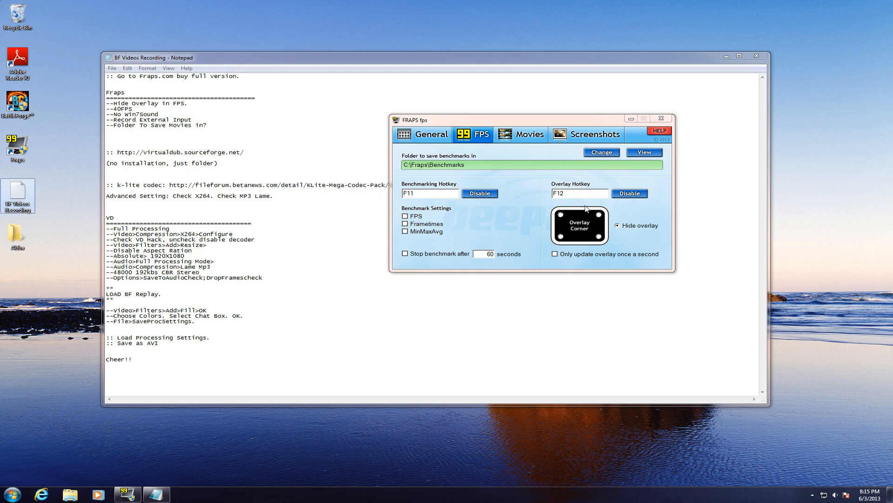
click(618, 226)
Check the benchmark folder chooser without changing it, review the movie capture settings, and minimize Fraps.
click(413, 167)
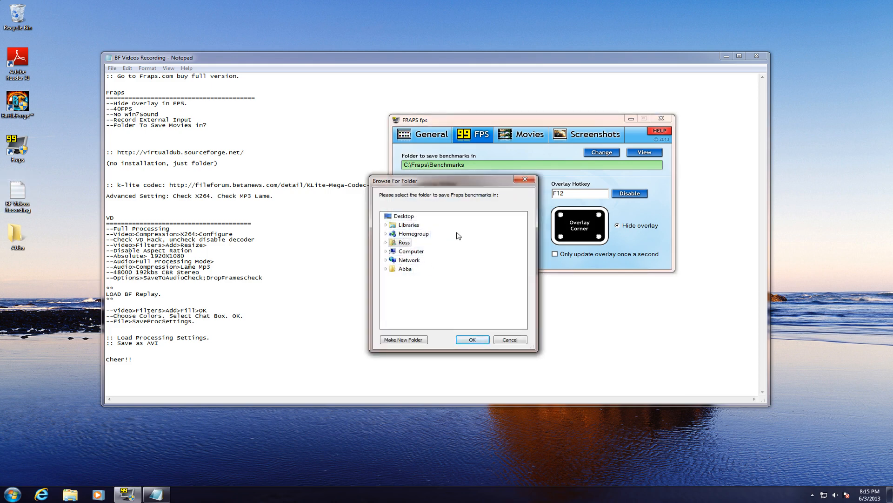
click(509, 341)
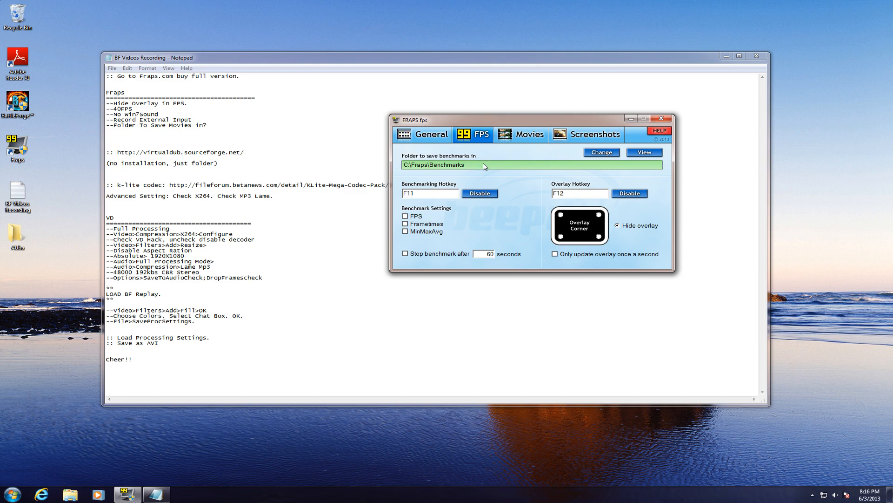
click(524, 136)
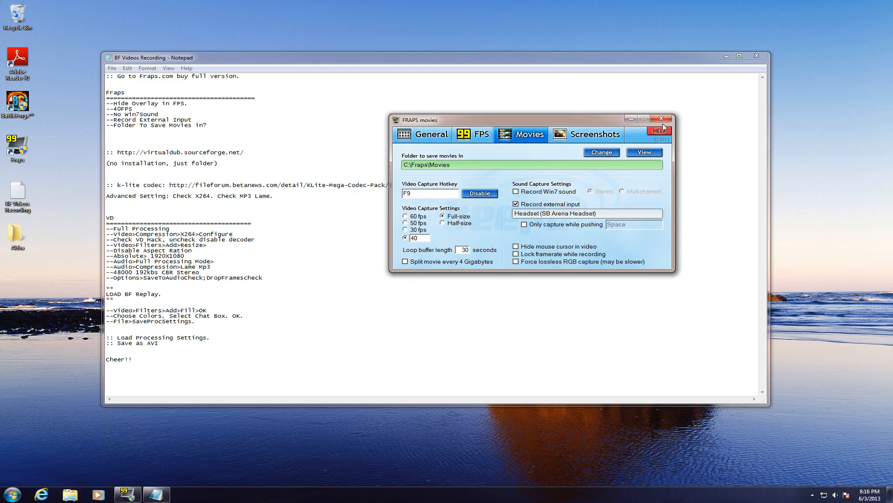
click(631, 119)
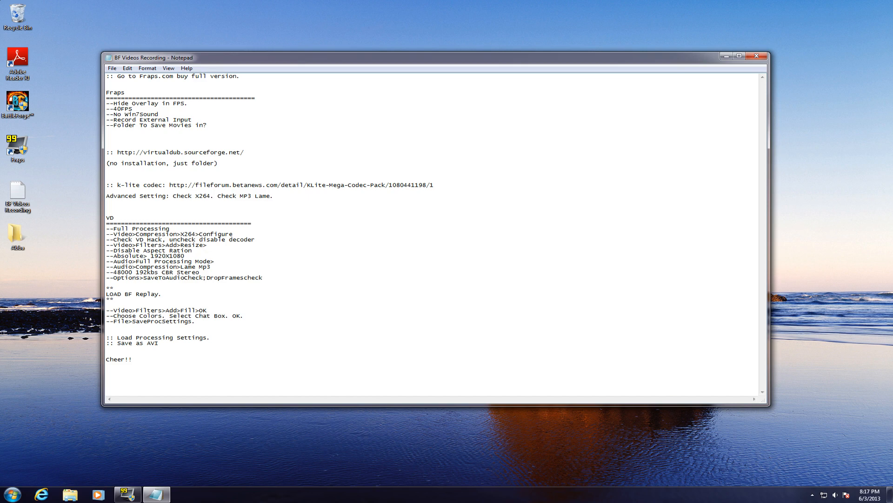
drag(245, 152, 118, 152)
key(ctrl+c)
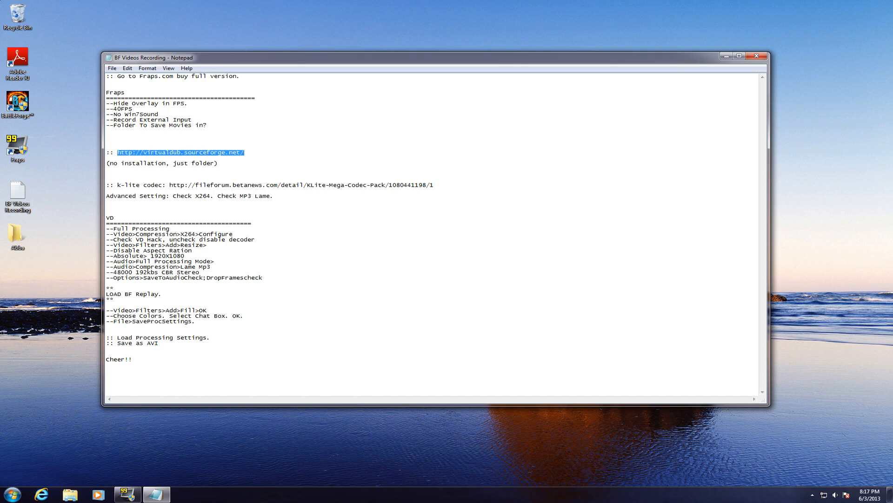
click(45, 495)
key(ctrl+v)
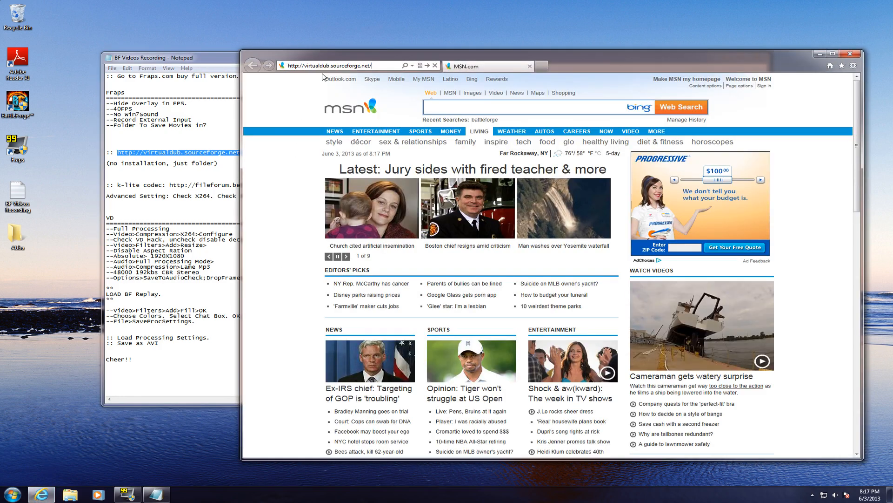
key(Return)
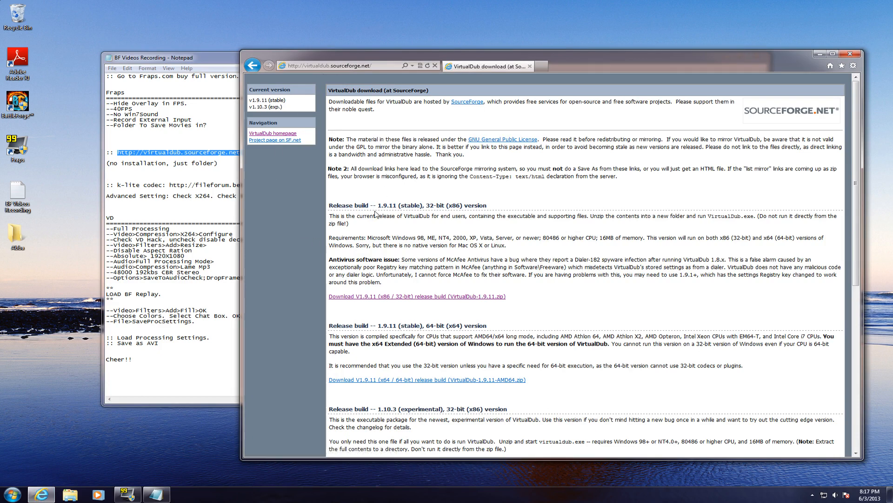
Request the VirtualDub 1.9.11 stable 32-bit release build, dismiss the download, and minimize the browser.
drag(329, 205, 460, 205)
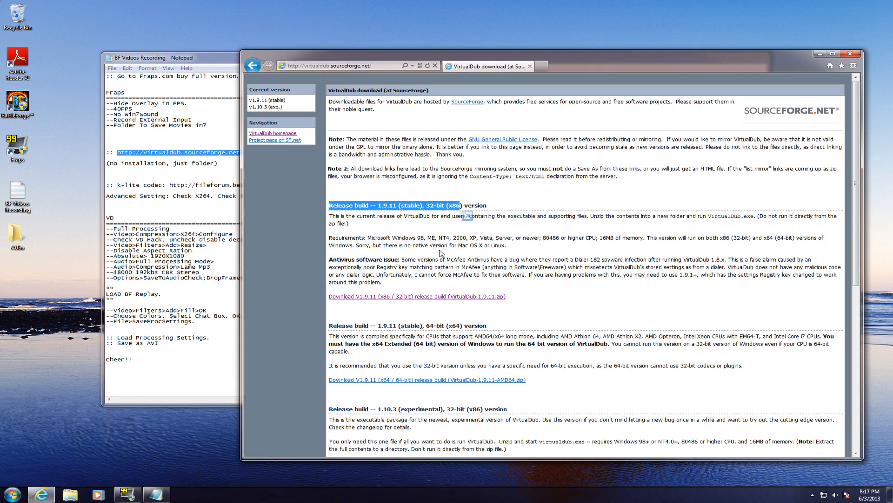
click(464, 215)
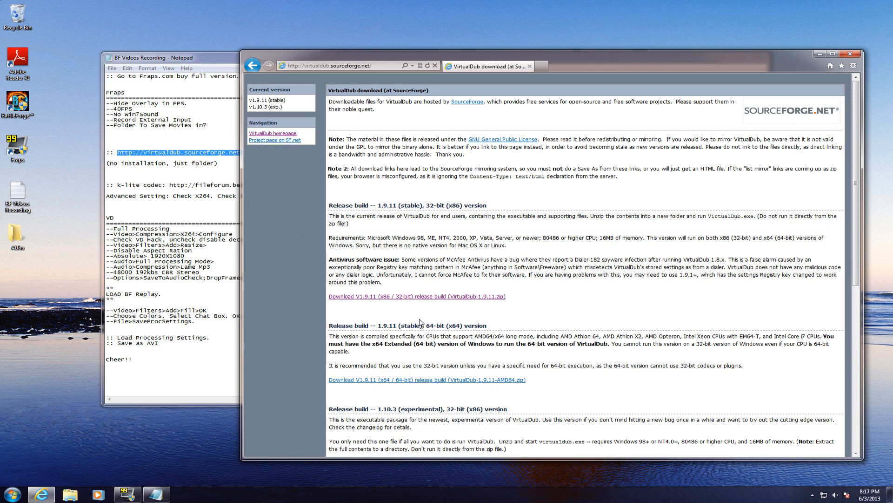
click(391, 297)
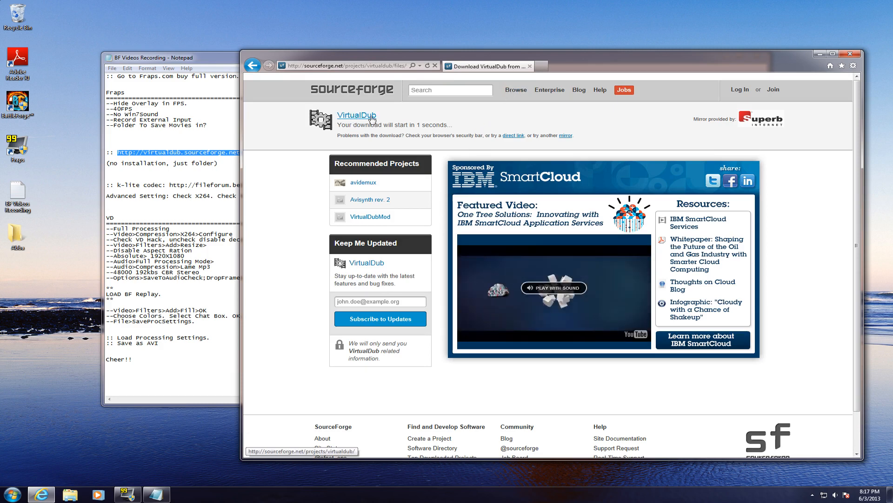
click(512, 288)
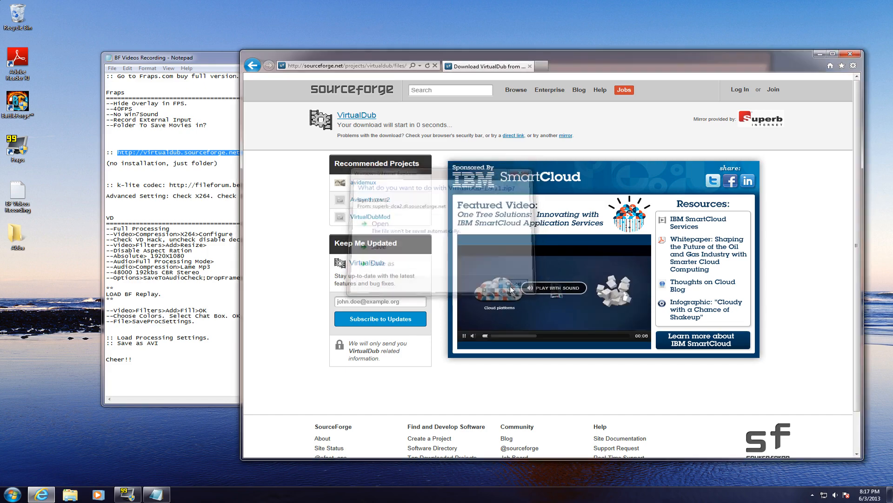
click(821, 54)
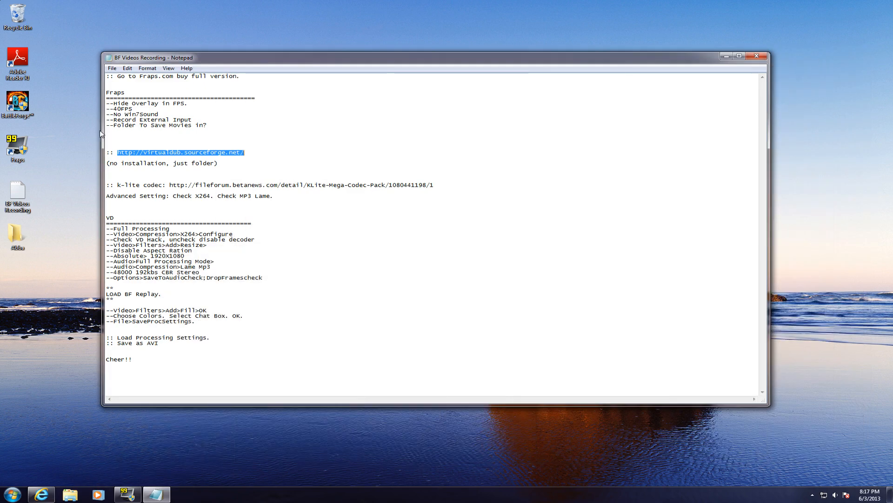
Look through the extracted VirtualDub files in the VD folder inside Abba, and close the folder window.
double_click(17, 234)
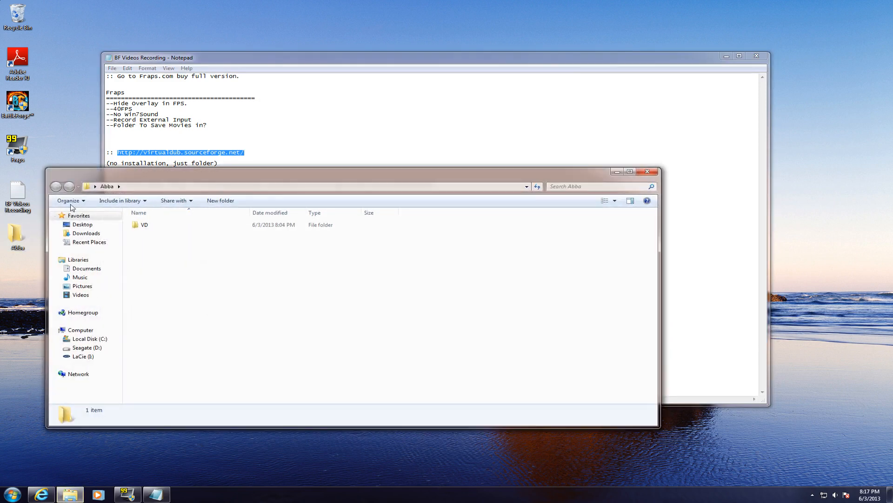
double_click(157, 227)
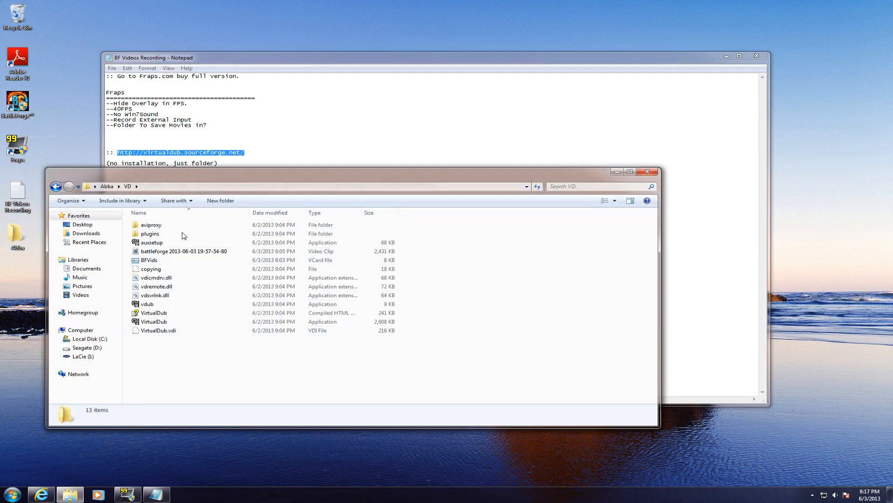
drag(553, 180, 569, 215)
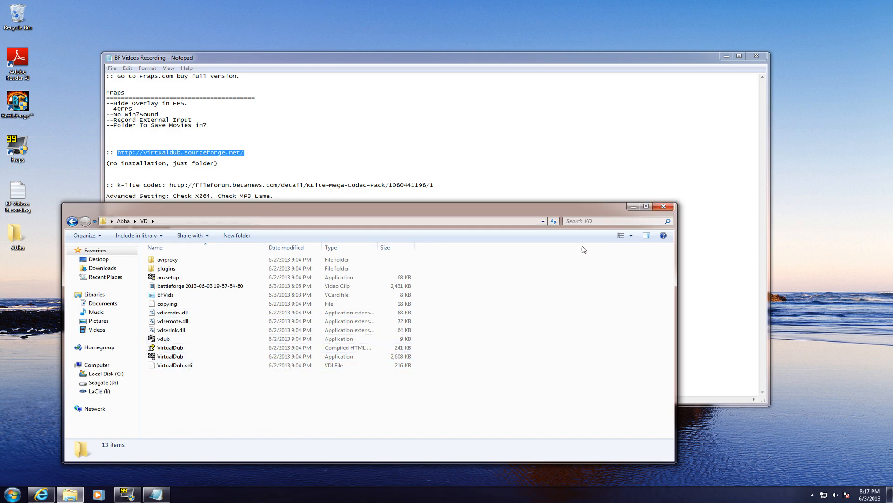
click(665, 206)
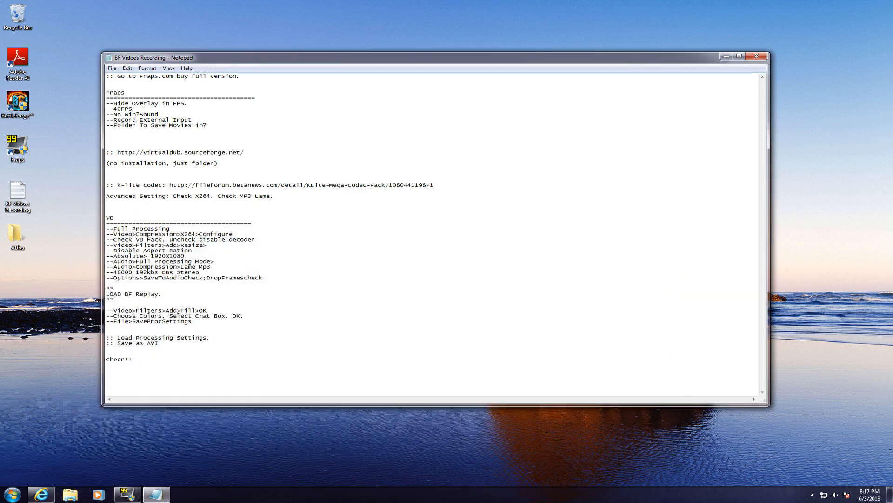
Copy the K-Lite codec address from the notes and open its Fileforum page in the browser.
drag(434, 184, 169, 185)
key(ctrl+c)
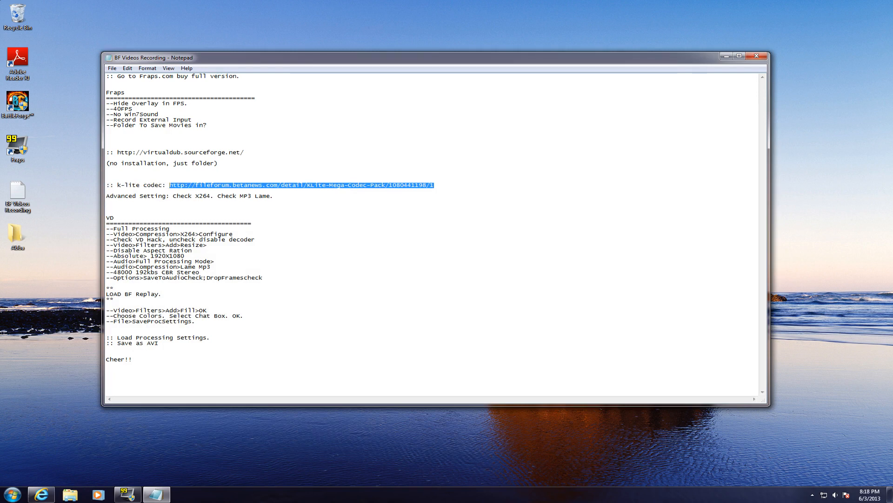
click(42, 494)
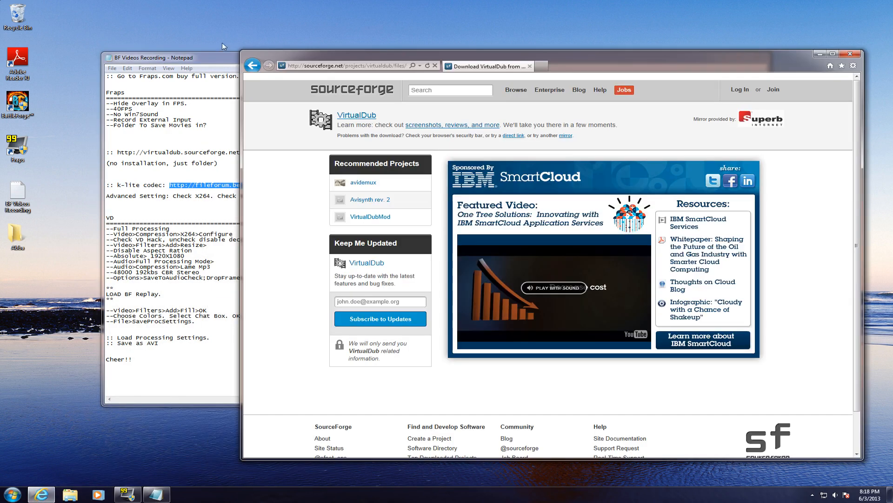
click(323, 66)
key(ctrl+v)
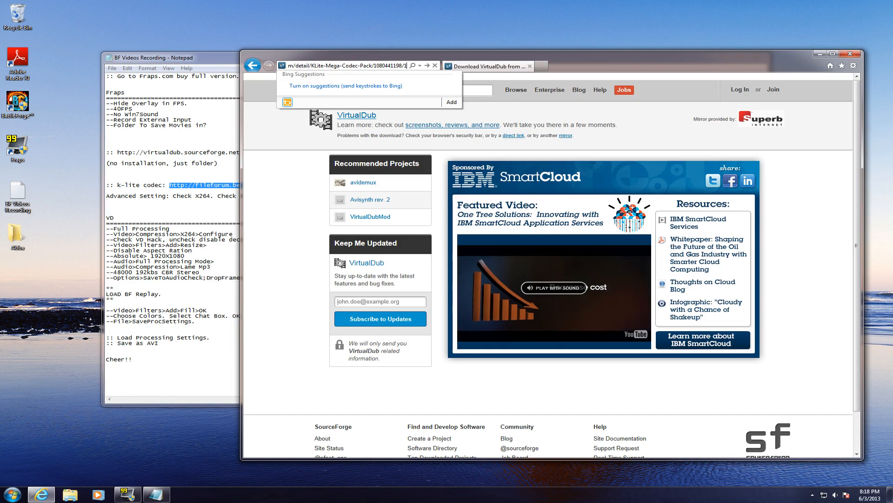
key(Return)
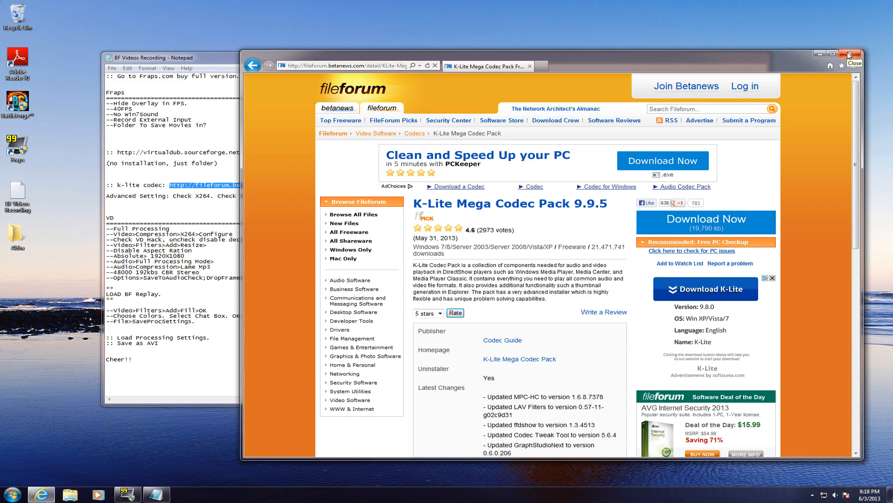
Download and run the K-Lite Mega Codec Pack 9.9.5 installer, advance to the upgrade mode page, and exit the setup without installing.
click(706, 219)
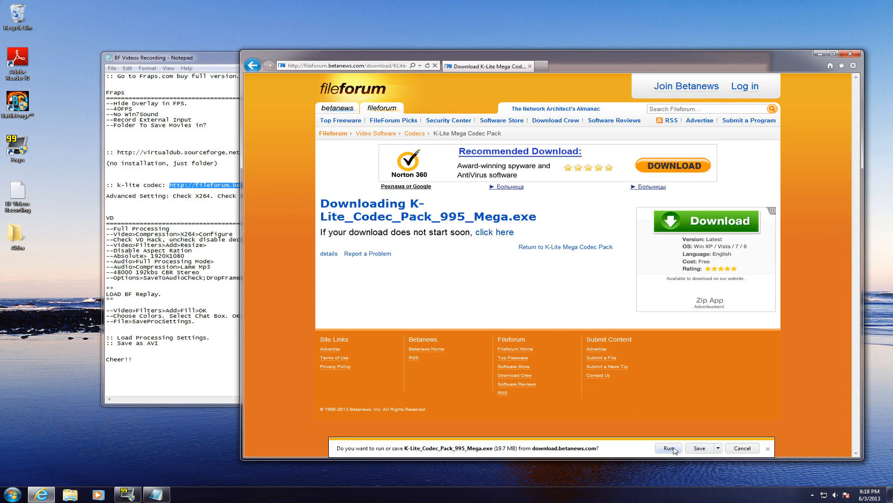
click(669, 448)
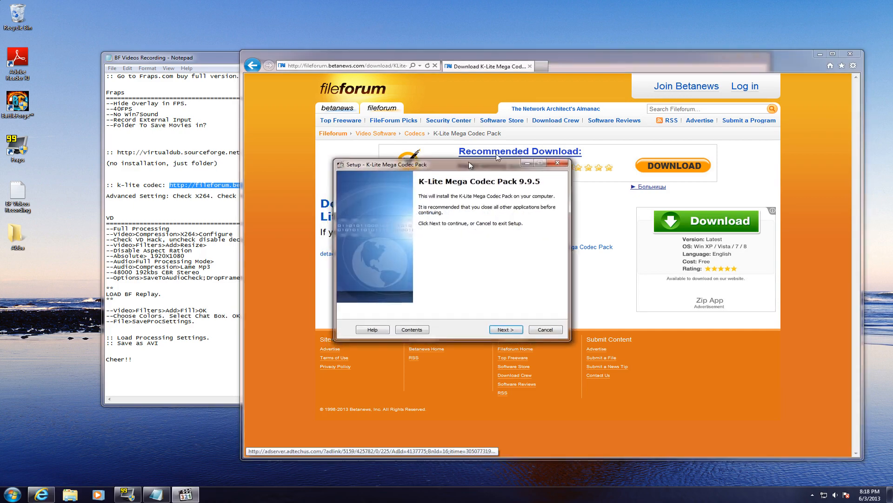
drag(470, 166, 587, 119)
click(820, 54)
click(606, 290)
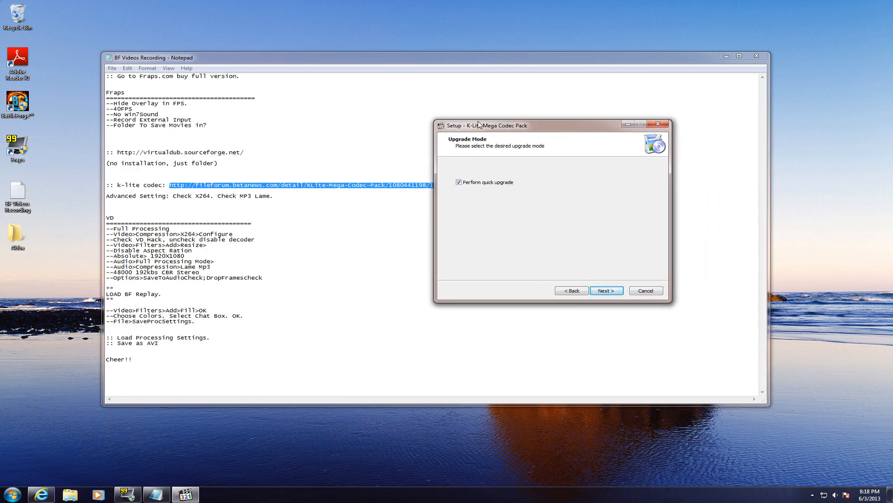
click(647, 292)
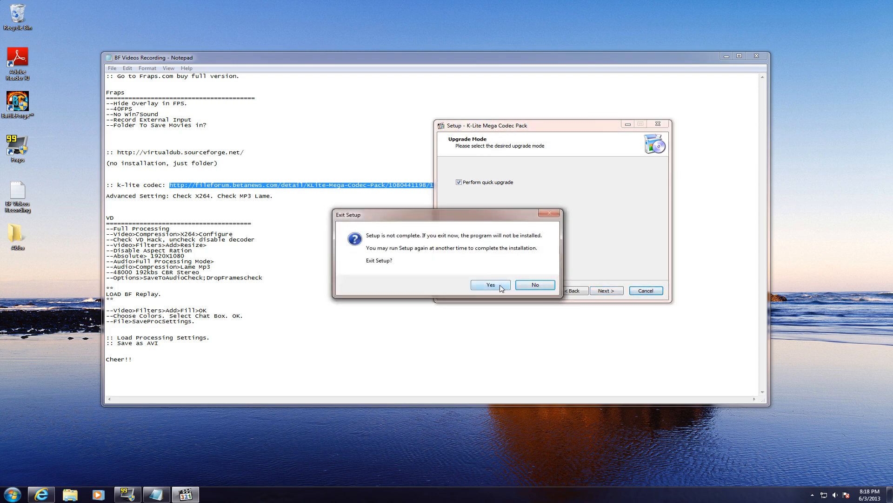
click(501, 288)
Examine the K-Lite advanced setting line in the notes about checking X264 and MP3 Lame.
click(252, 223)
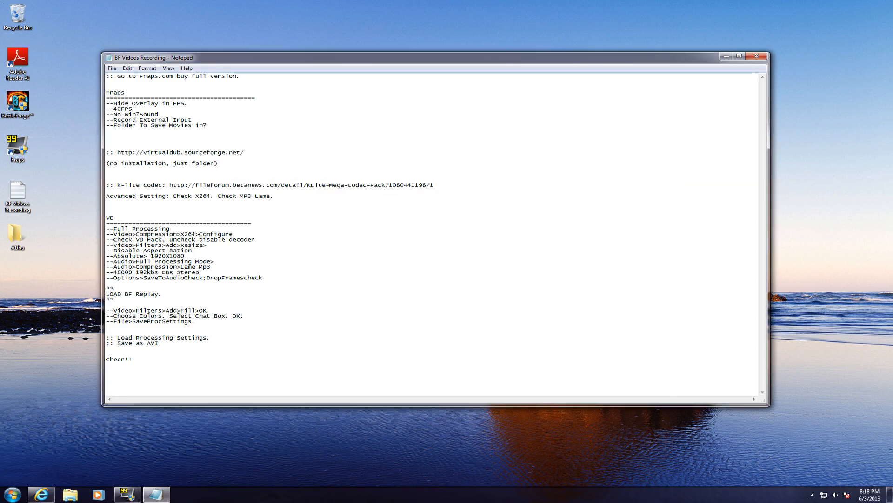
drag(106, 196, 158, 196)
click(107, 202)
drag(181, 196, 195, 195)
drag(199, 196, 210, 196)
click(234, 196)
drag(237, 196, 271, 196)
drag(191, 195, 259, 196)
double_click(179, 223)
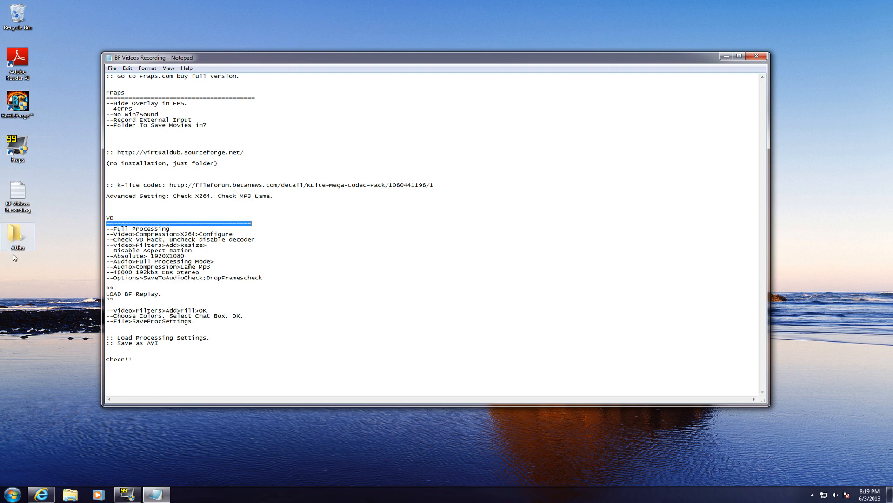
Launch VirtualDub from the VD folder inside the Abba folder on the desktop.
double_click(16, 238)
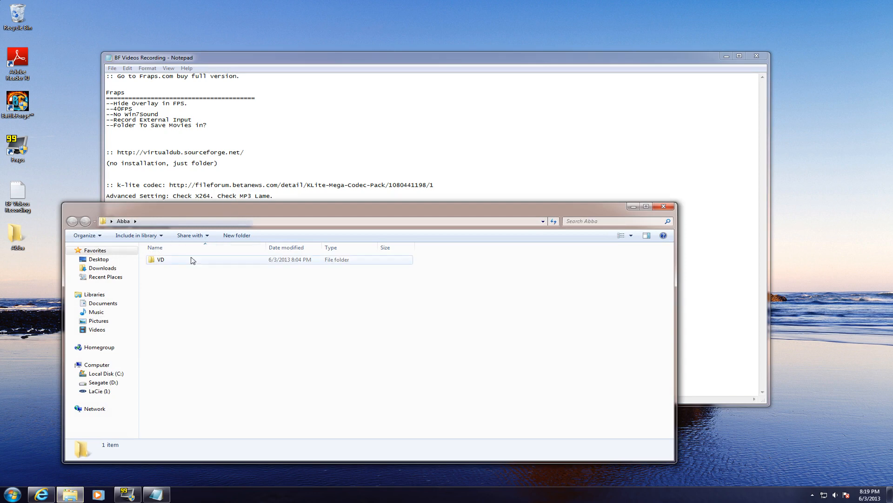
click(158, 261)
double_click(158, 261)
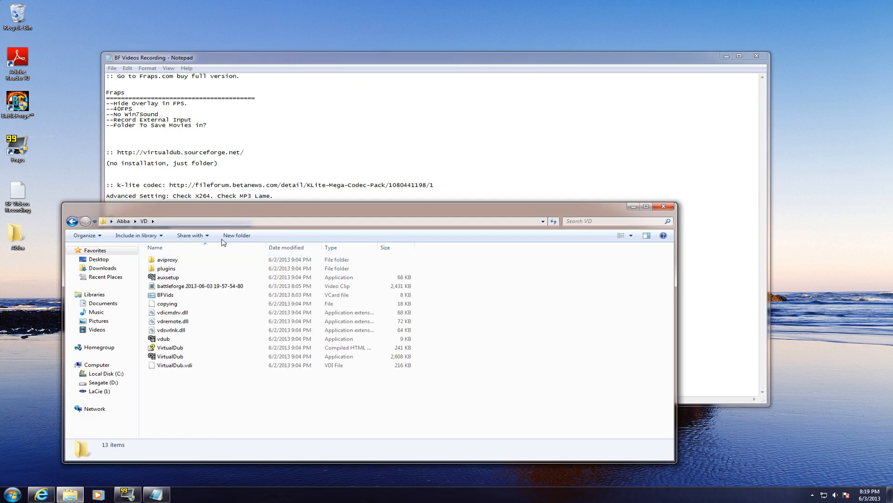
double_click(169, 355)
click(465, 256)
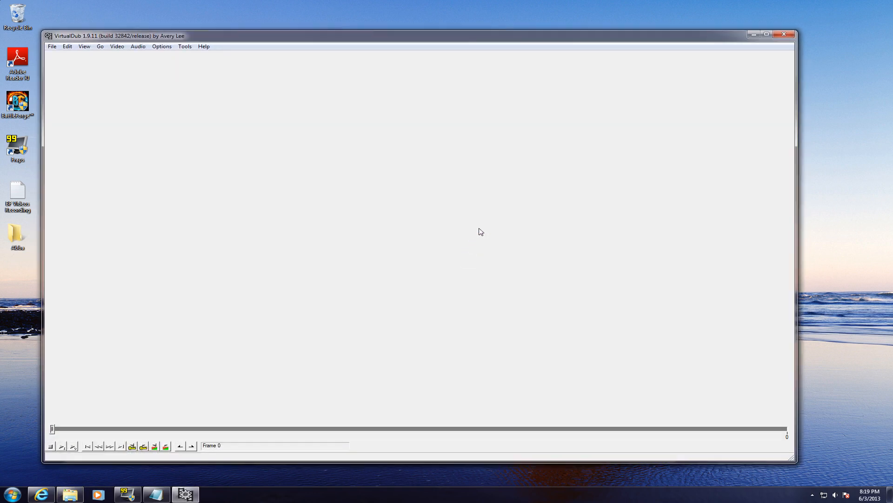
Arrange the VirtualDub and Notepad windows side by side, narrowing VirtualDub so the VD notes stay readable.
drag(476, 39, 484, 102)
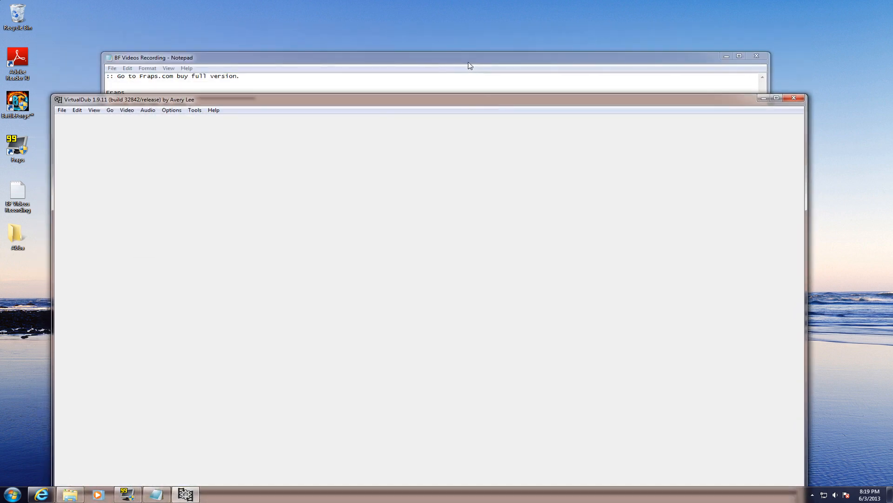
drag(469, 62, 892, 60)
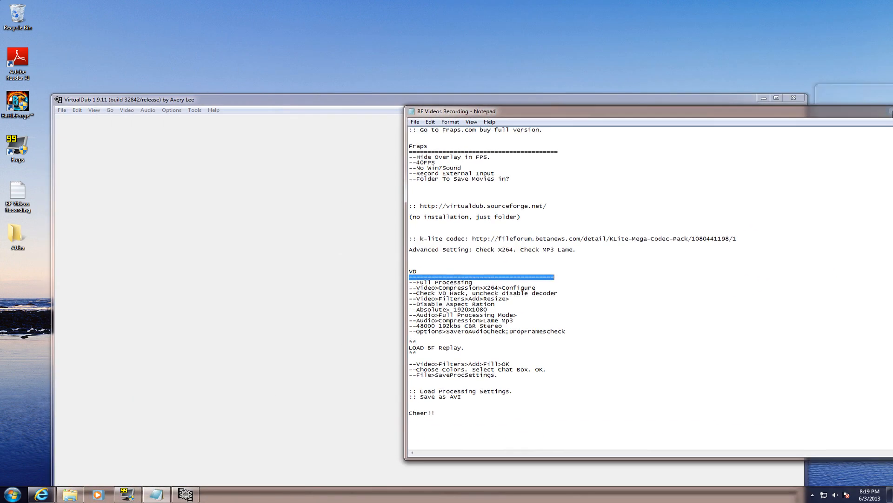
drag(531, 7, 775, 138)
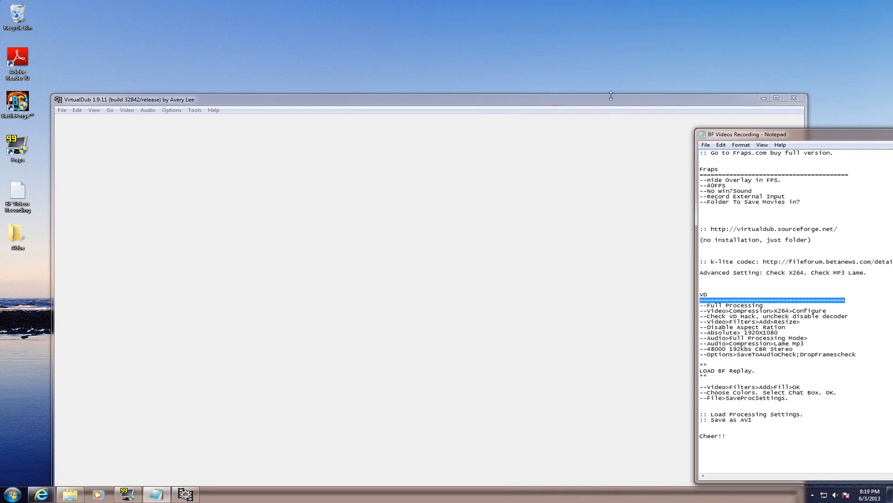
drag(609, 98, 570, 64)
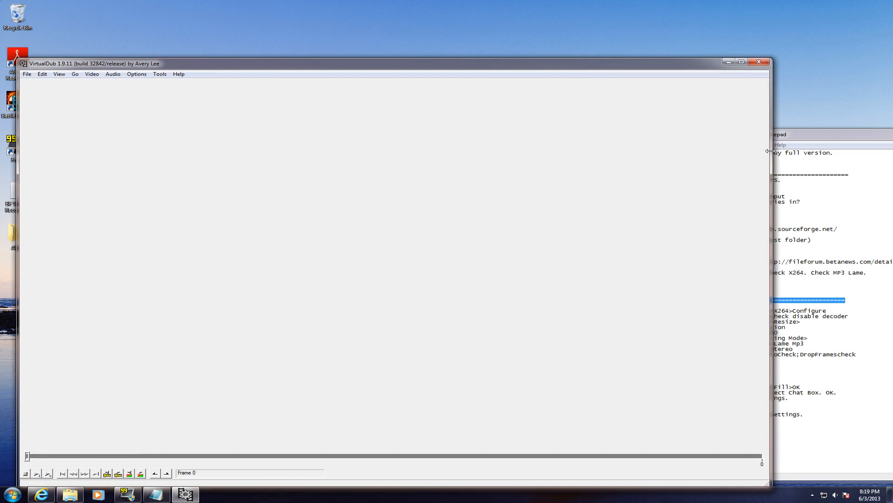
drag(771, 148, 688, 151)
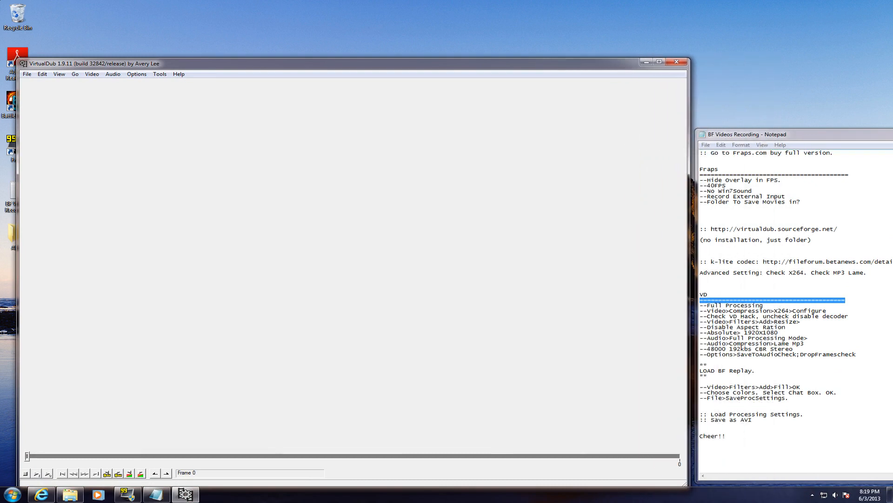
click(701, 256)
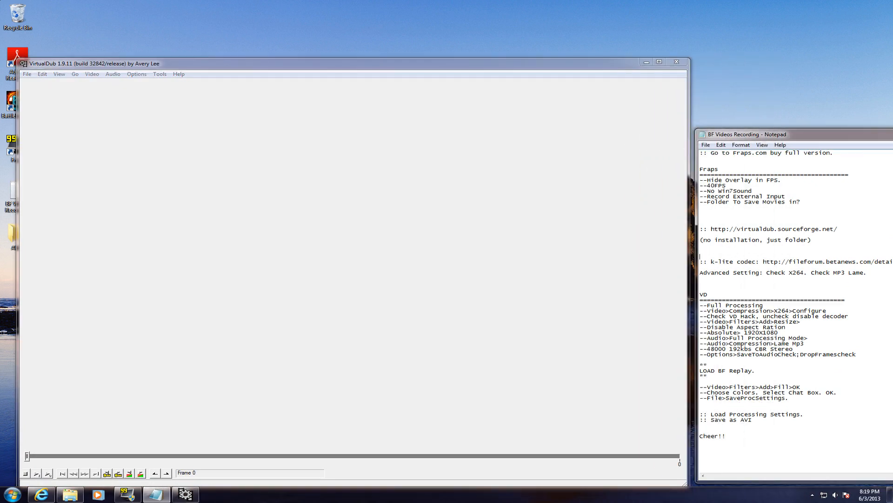
Set the video to full processing mode and select the x264vfw H.264/MPEG-4 AVC codec for video compression.
click(92, 74)
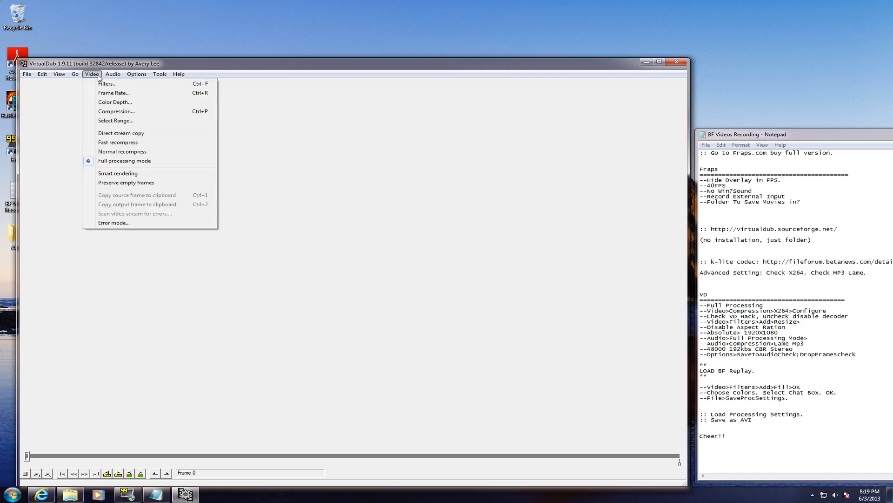
click(98, 163)
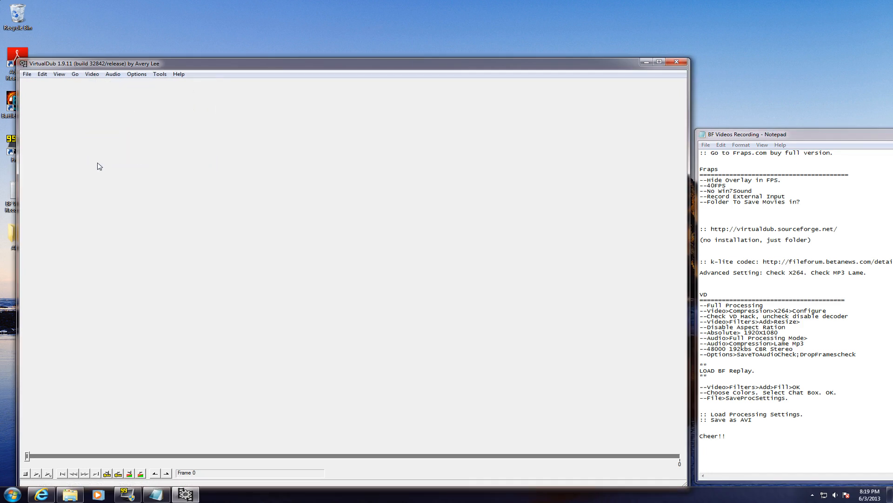
click(90, 75)
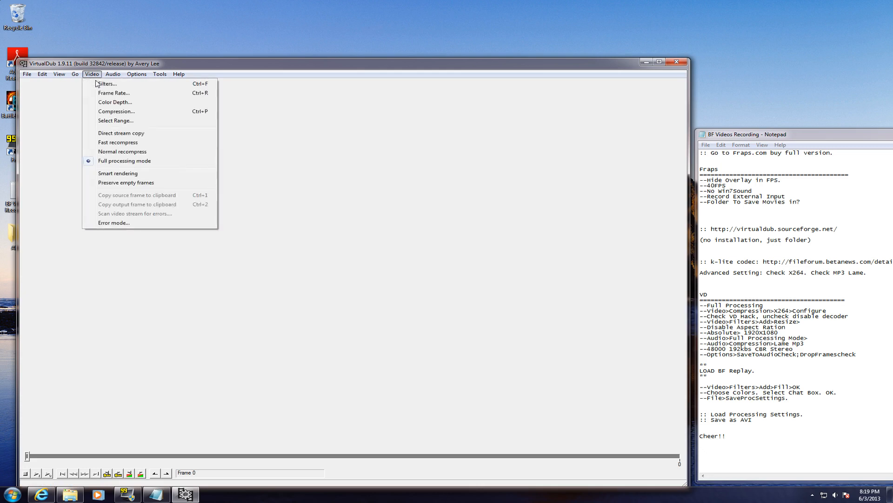
click(110, 112)
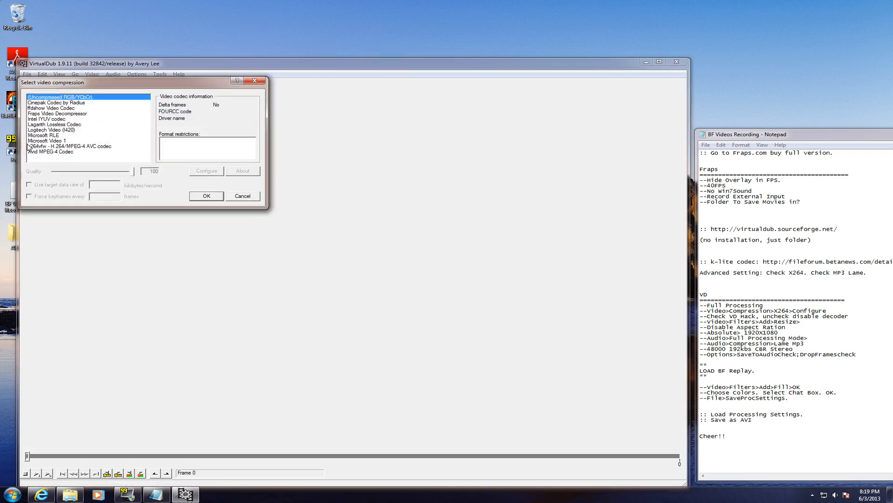
click(52, 147)
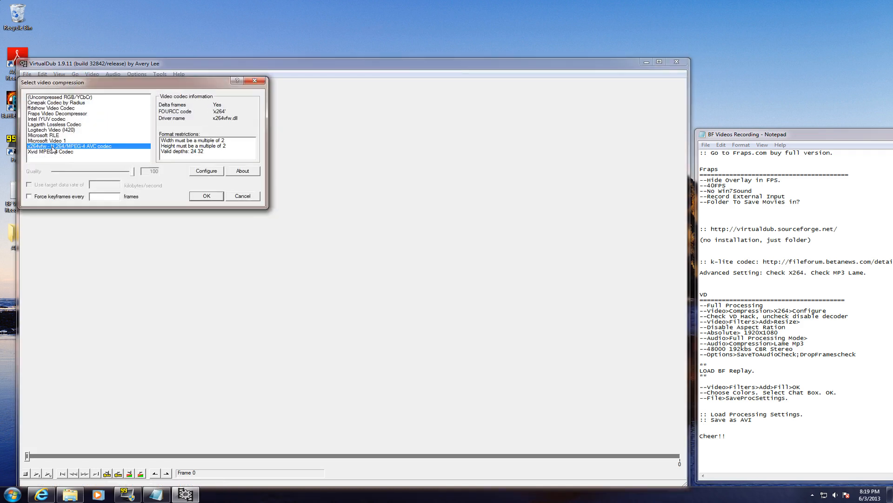
Configure the x264vfw codec with VirtualDub Hack enabled and Disable decoder unchecked, and accept the video compression selection.
click(203, 171)
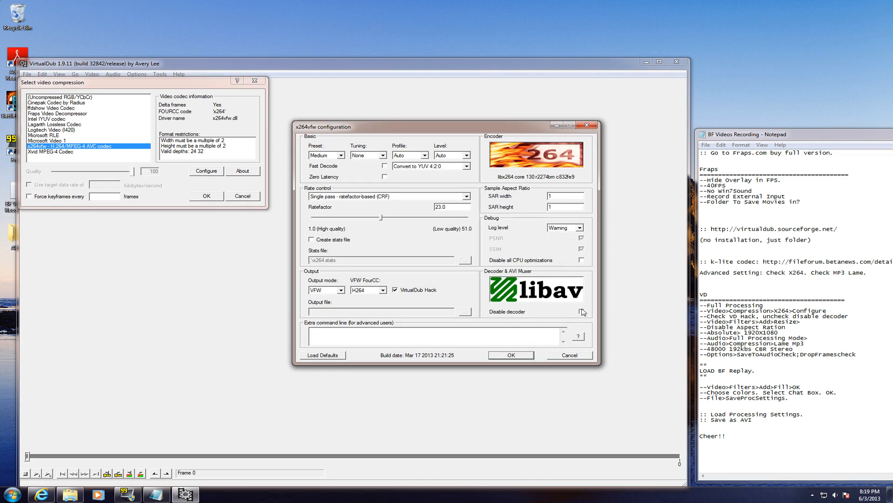
click(395, 289)
click(512, 354)
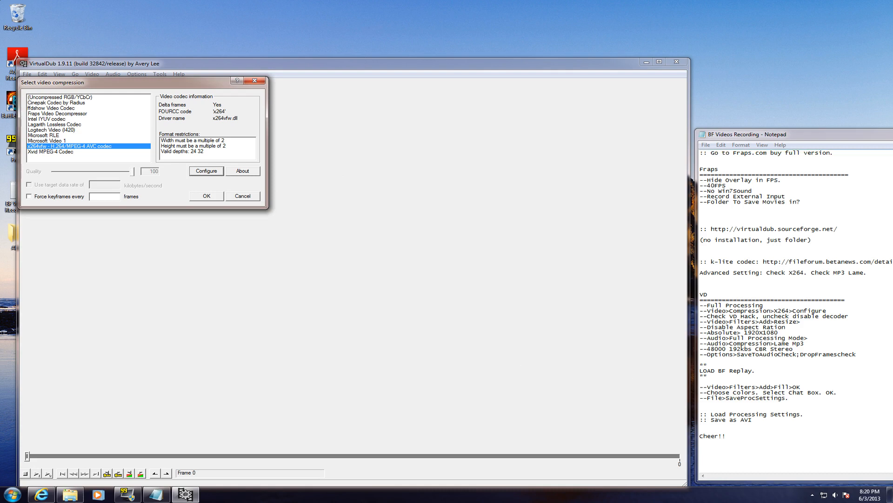
drag(733, 316, 823, 316)
click(779, 332)
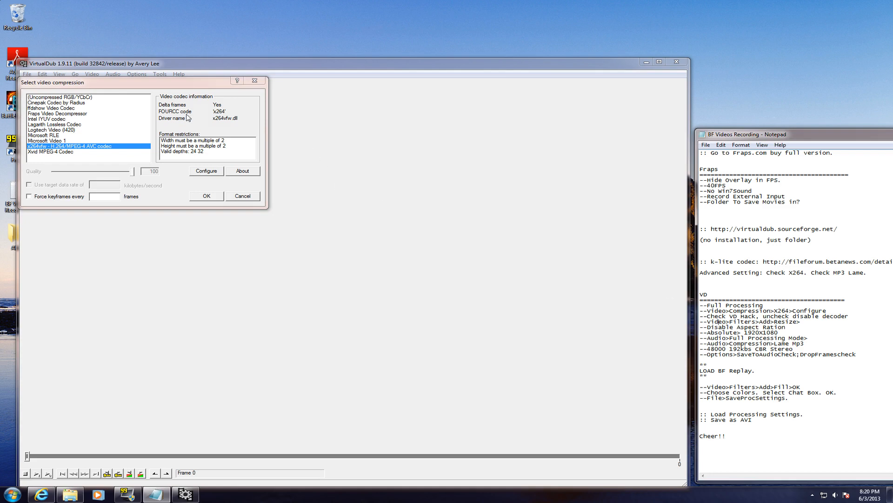
click(207, 196)
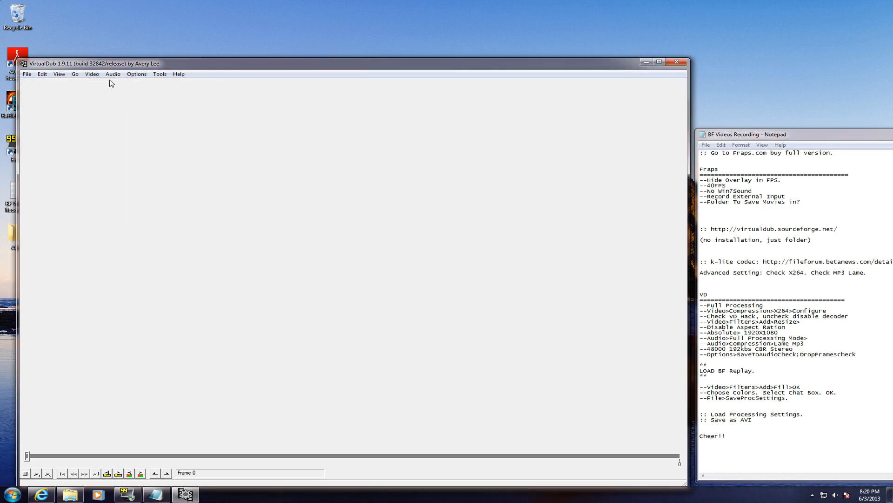
Add the internal resize filter to the video filter list.
click(92, 74)
click(101, 85)
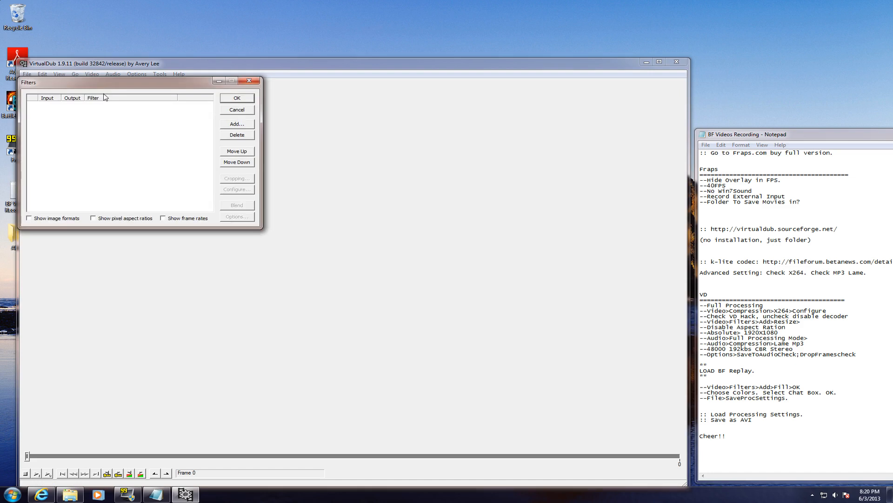
click(236, 125)
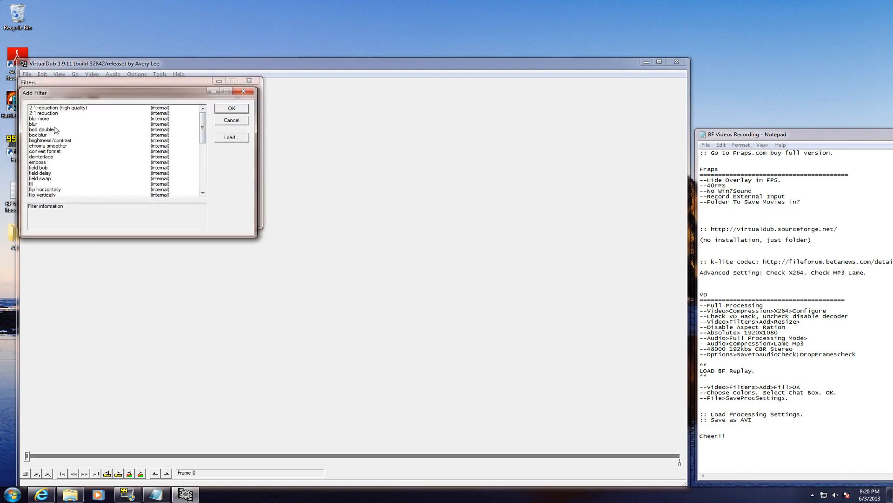
click(39, 162)
scroll(44, 159, down, 5)
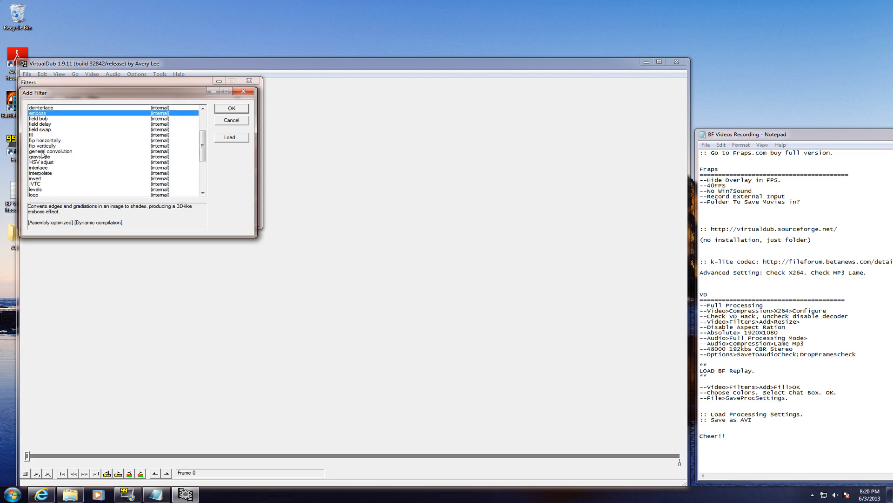
scroll(48, 156, down, 4)
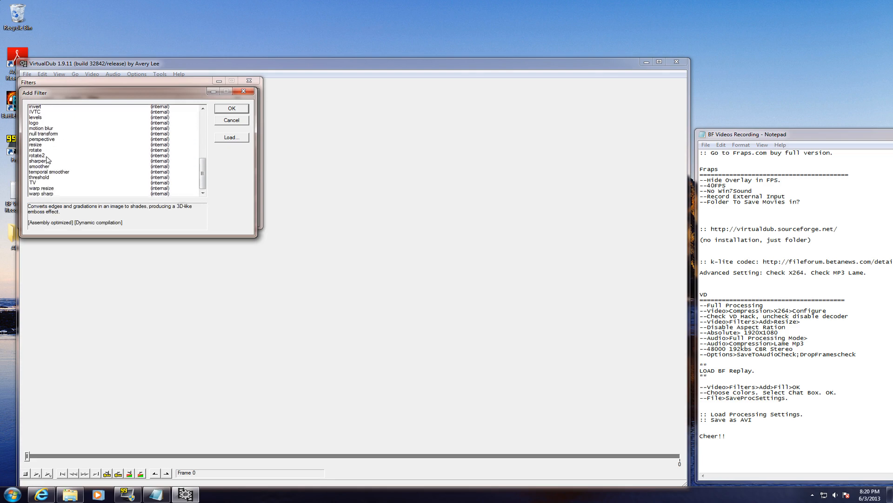
scroll(46, 175, up, 1)
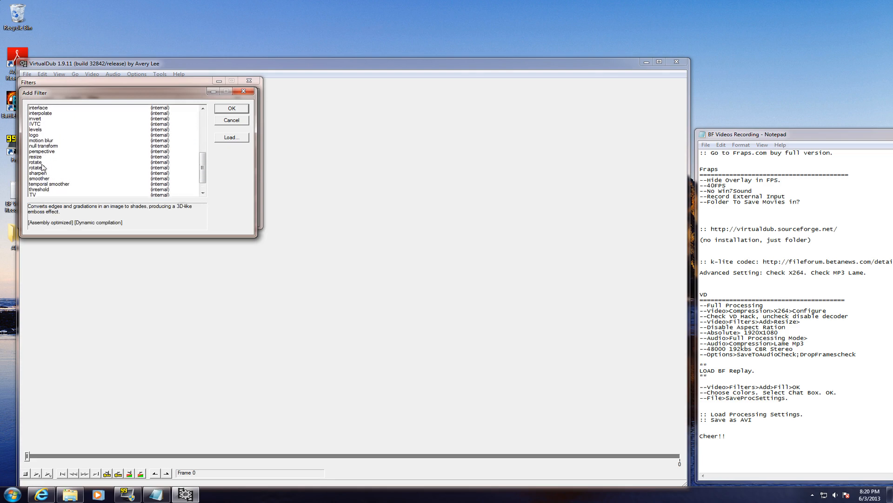
scroll(41, 163, up, 1)
double_click(45, 173)
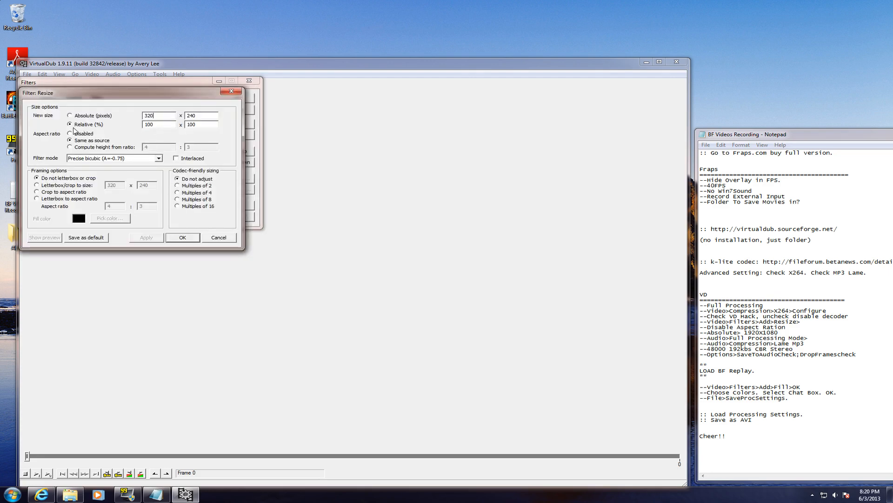
Set the resize filter to an absolute size of 1920 x 1080 pixels with aspect ratio disabled, and accept the filter list.
click(70, 116)
key(Tab)
text(192)
key(Tab)
text(108)
click(70, 134)
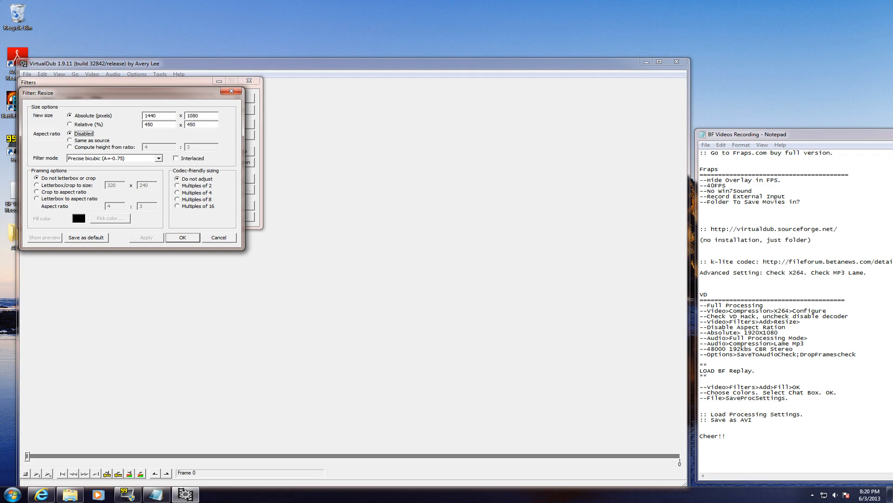
double_click(154, 116)
text(1920)
key(Tab)
click(188, 238)
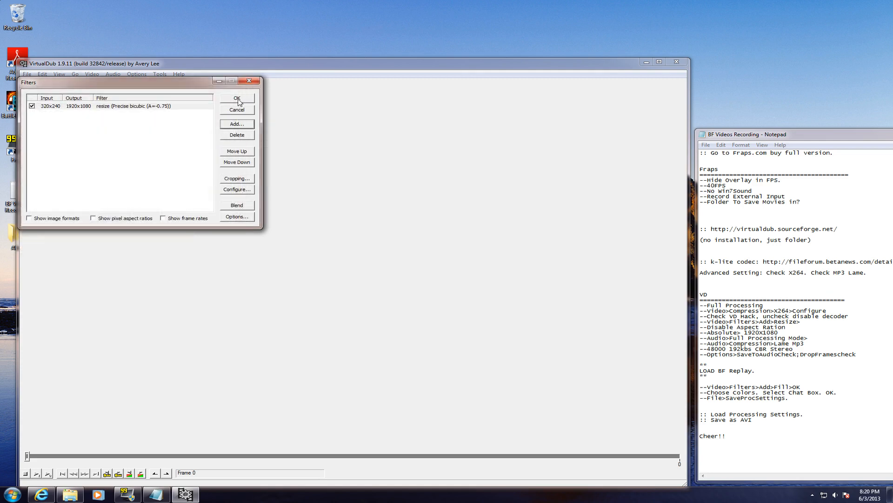
click(237, 98)
Highlight the Disable Aspect Ration instruction in the notes and refer to the settings listed below it.
click(764, 327)
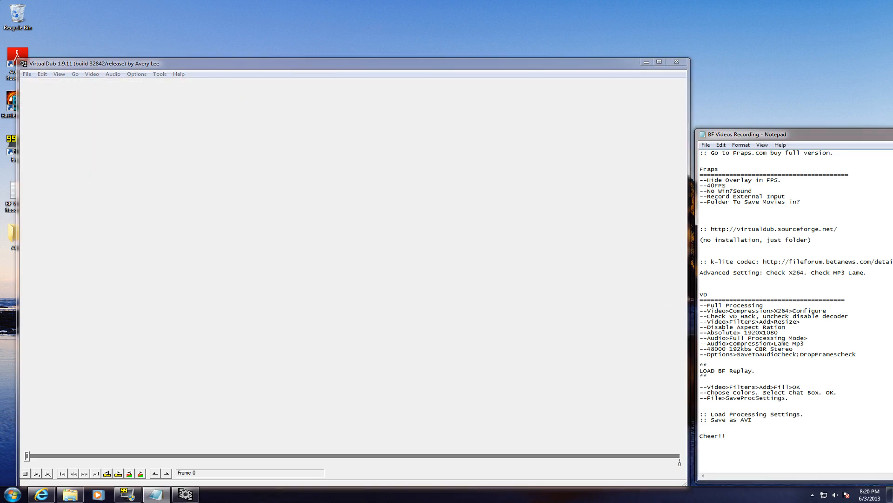
drag(786, 327, 711, 327)
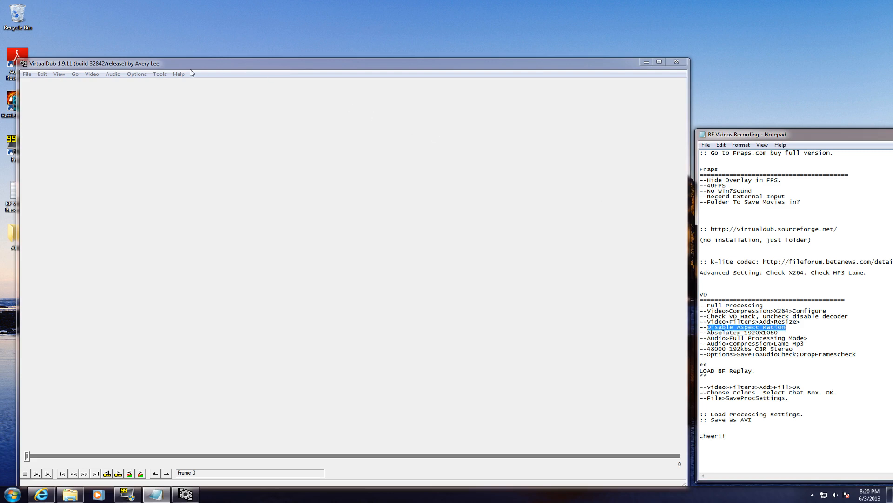
click(786, 354)
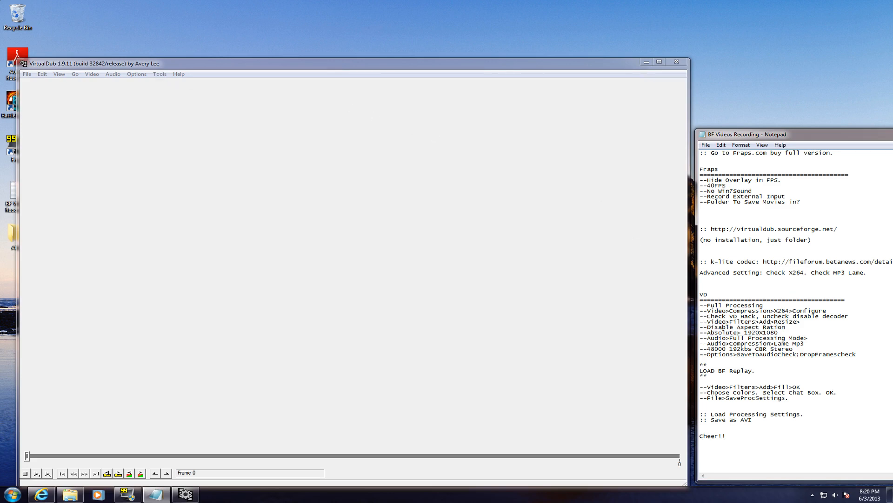
Set the audio to full processing mode.
drag(778, 332, 715, 333)
click(113, 74)
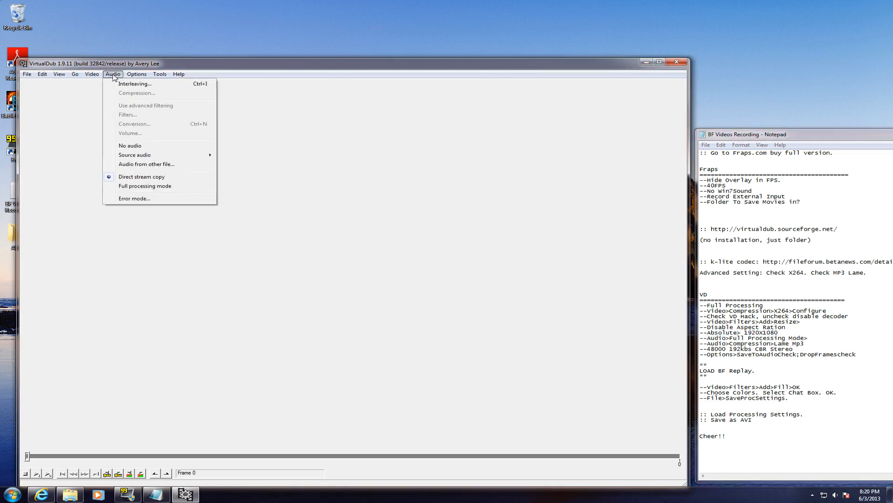
click(134, 187)
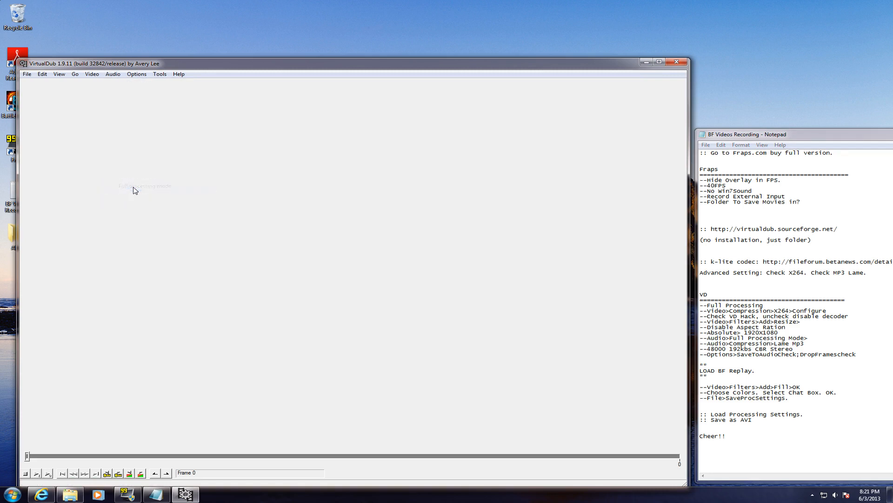
Set the audio compression to Lame MP3 at 48000 Hz, 192 kbps CBR, Stereo, and accept it.
click(113, 74)
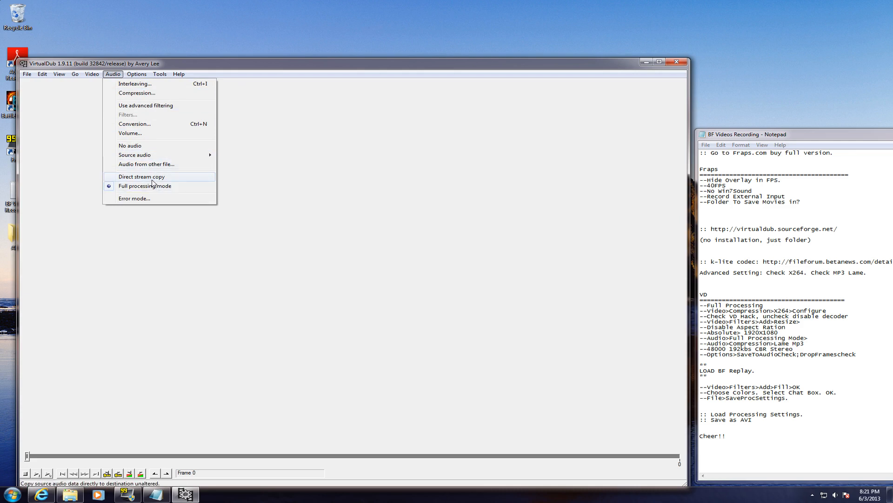
click(145, 93)
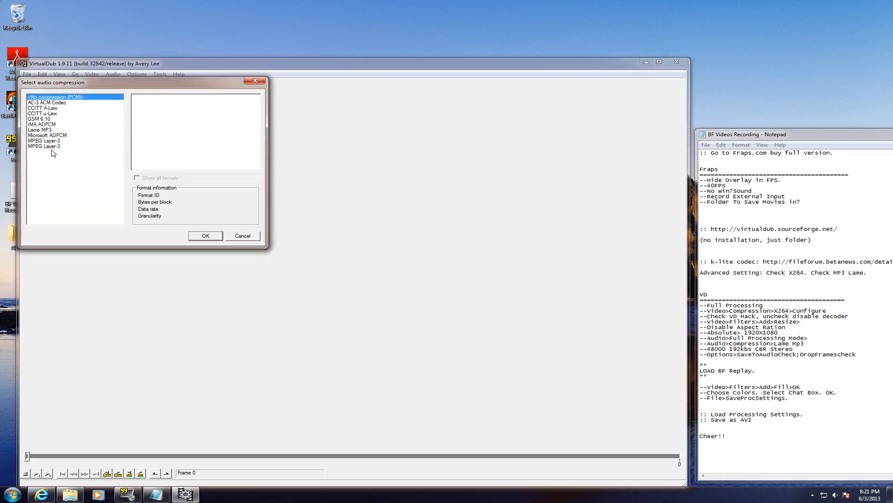
click(49, 130)
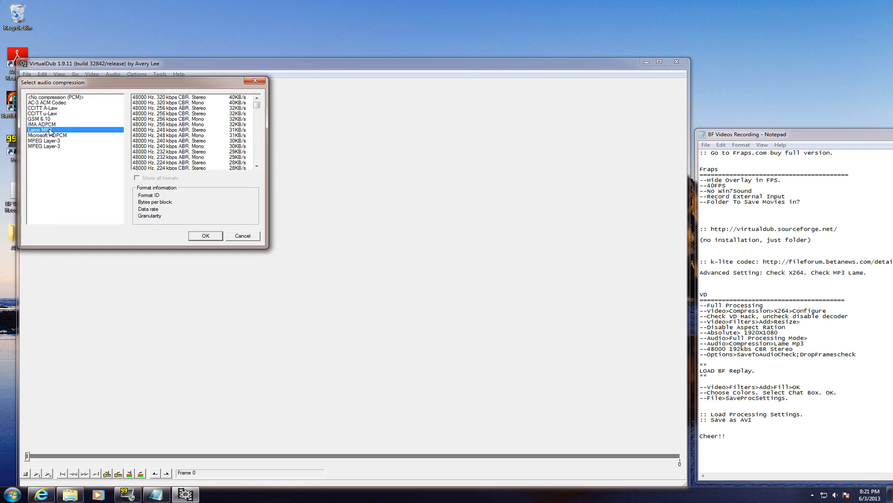
click(206, 120)
scroll(206, 121, down, 2)
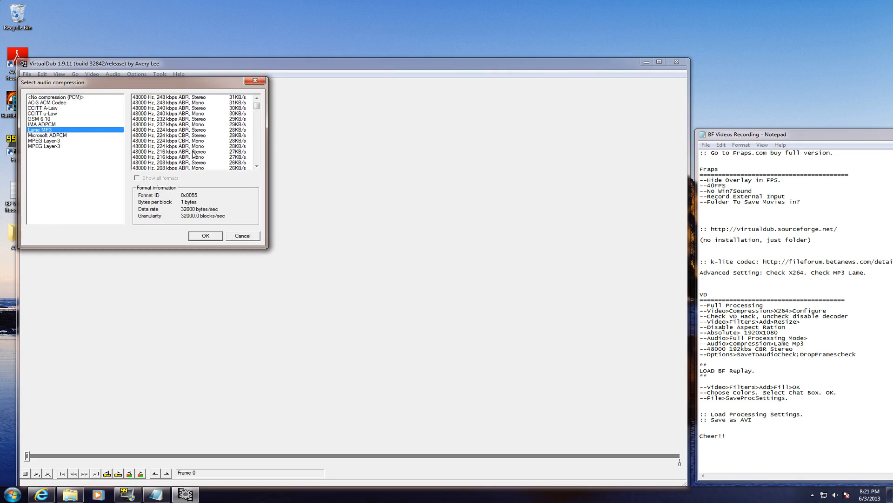
scroll(194, 155, down, 3)
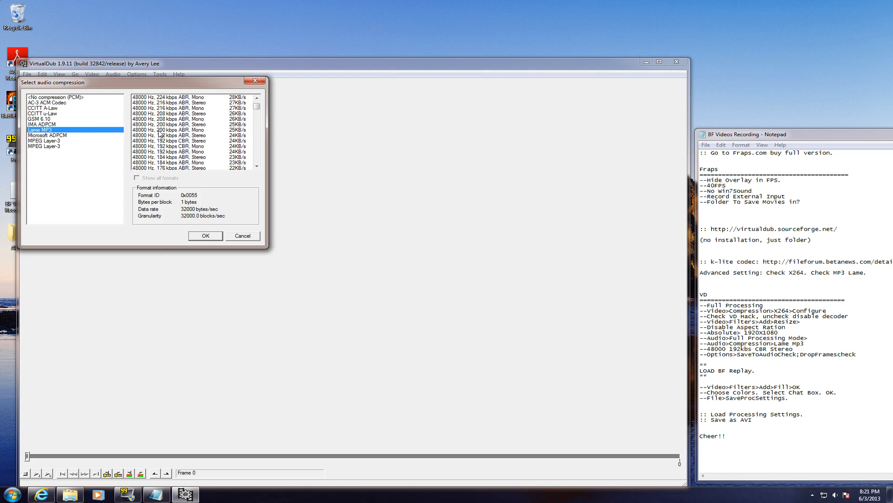
click(149, 141)
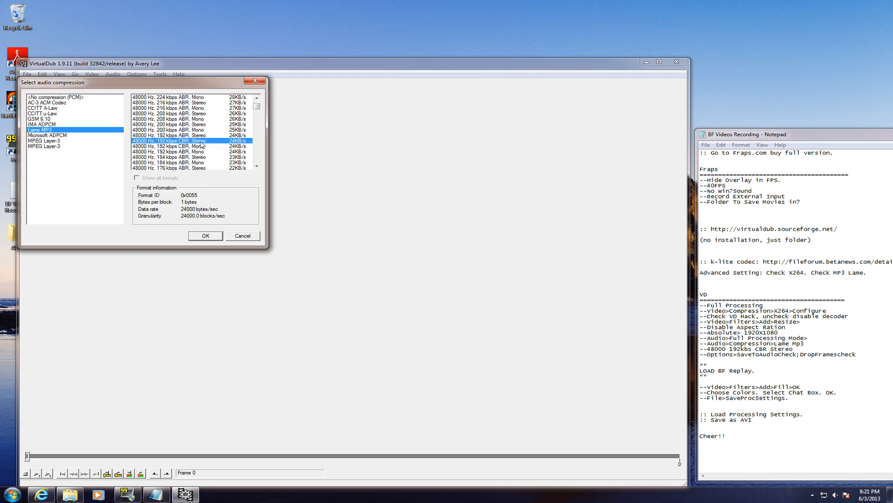
click(208, 235)
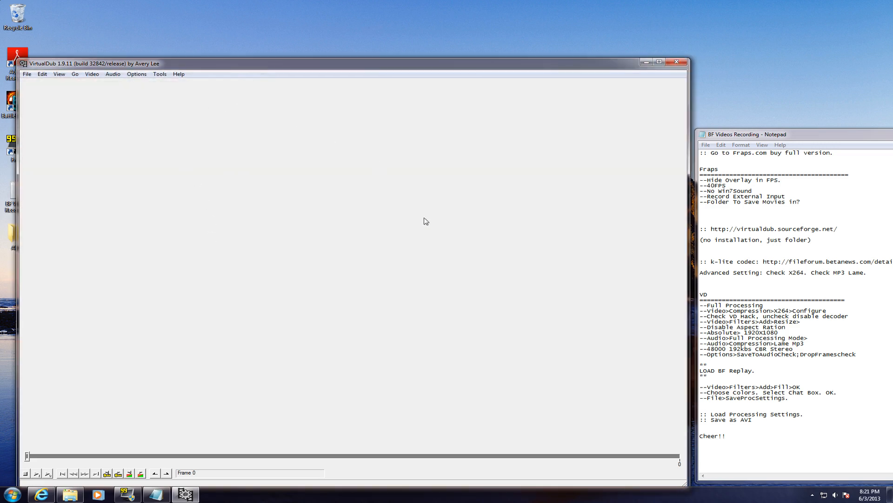
Highlight the Lame Mp3 compression and 48000 192kbs CBR Stereo lines in the notes, and clear the highlight.
click(793, 349)
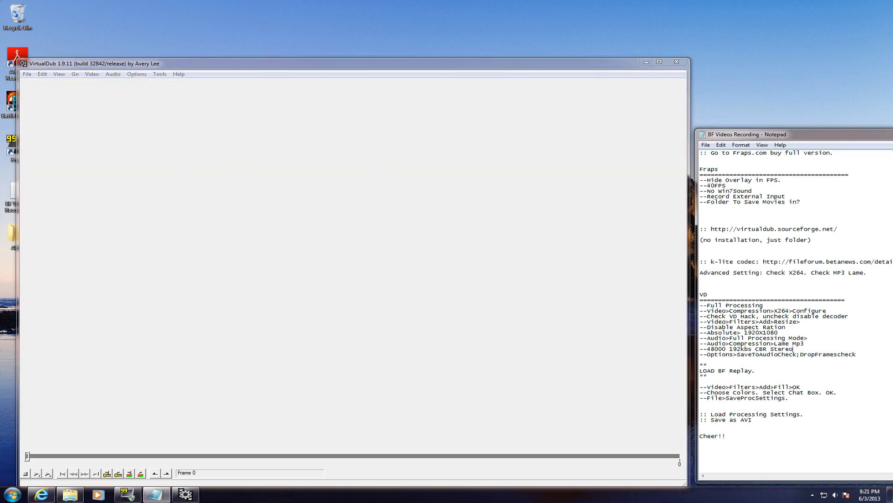
drag(793, 348, 704, 343)
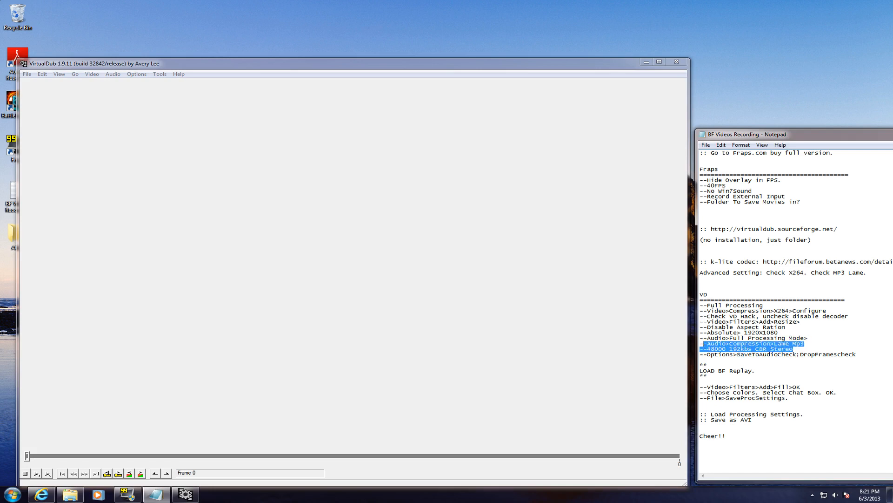
click(756, 354)
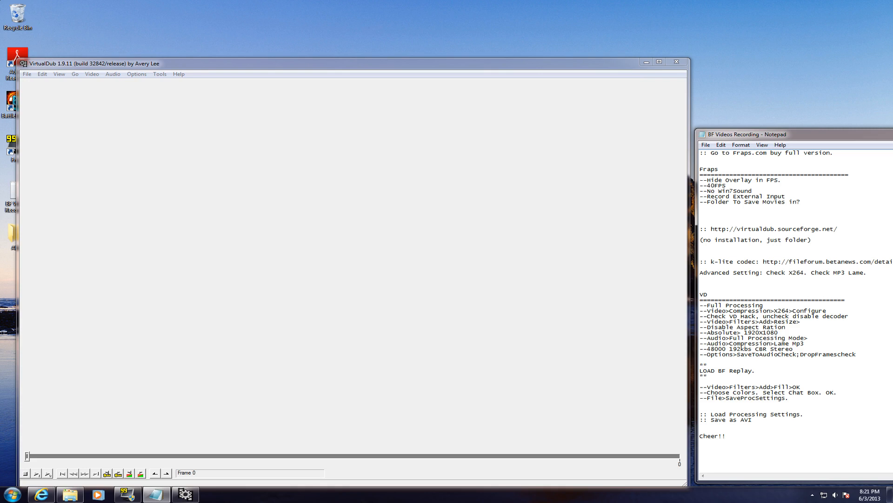
Check the program options for Sync to audio and Drop frames when behind.
click(27, 75)
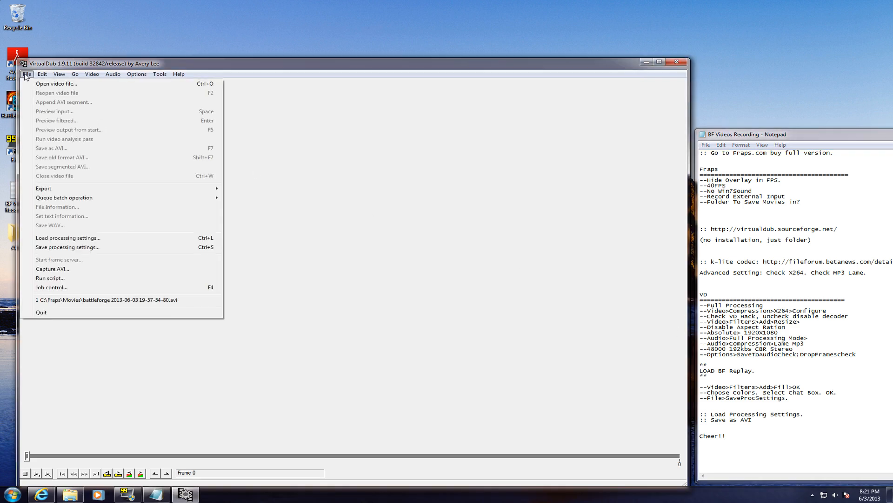
click(57, 84)
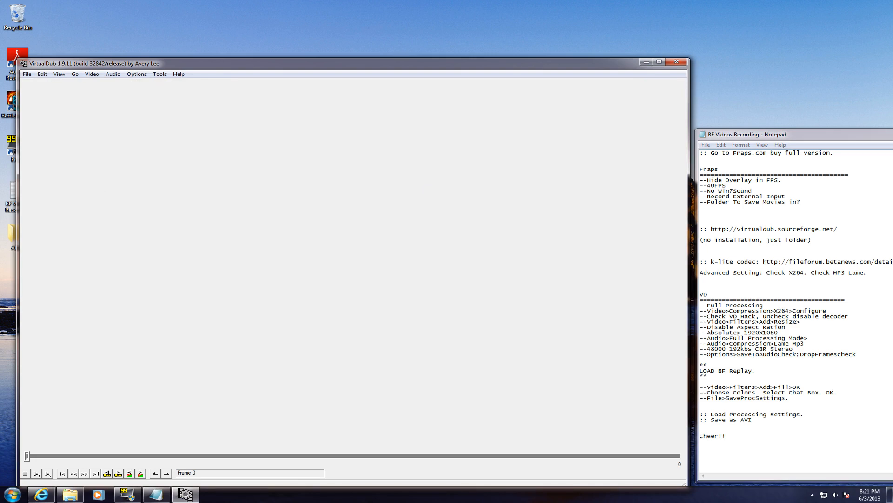
click(136, 74)
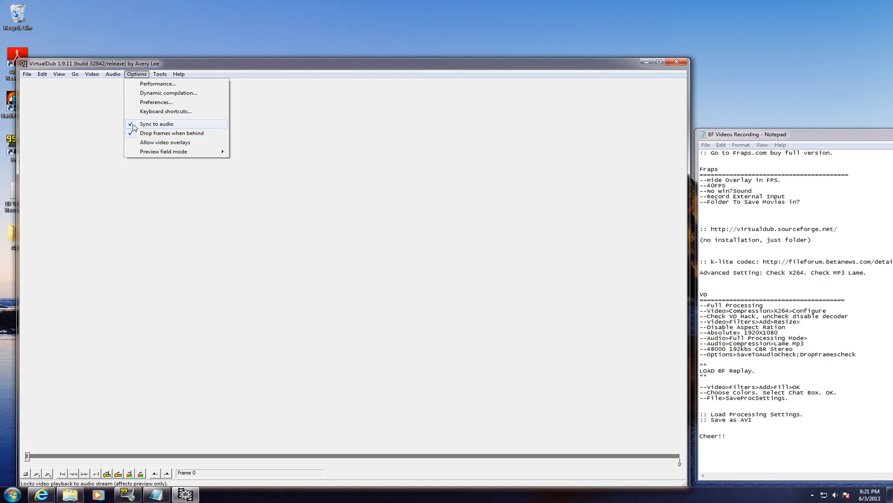
click(479, 195)
Correct SaveToAudioCheck to SyncToAudioCheck in the Options line of the notes.
click(730, 348)
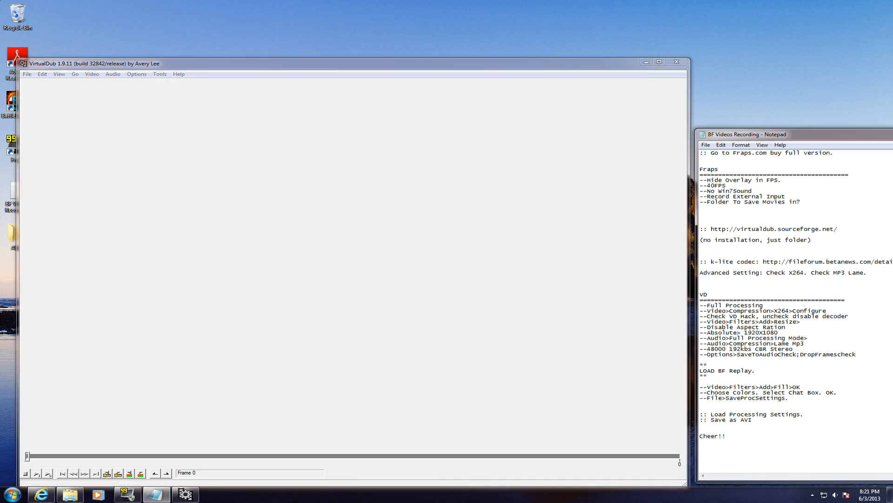
drag(741, 354, 752, 354)
text(ync)
click(461, 319)
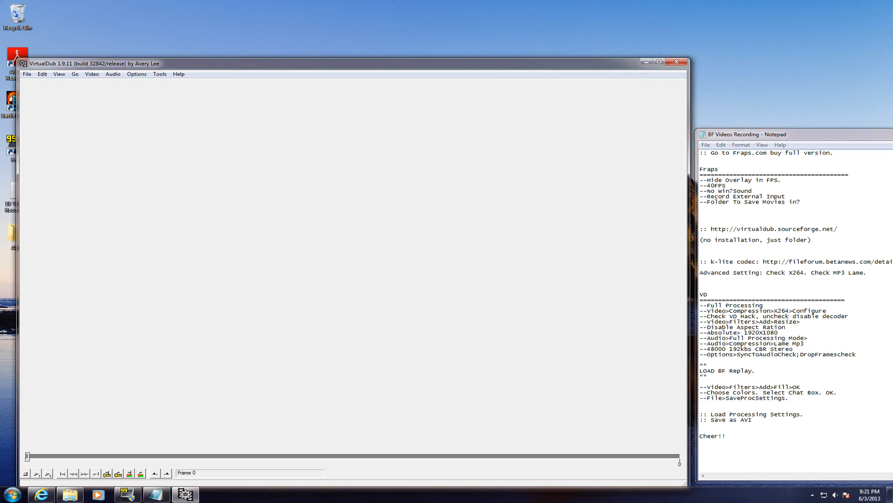
Highlight the LOAD BF Replay note and locate the battleforge recording in C:\Fraps\Movies, closing the folder window when done.
drag(753, 371, 700, 371)
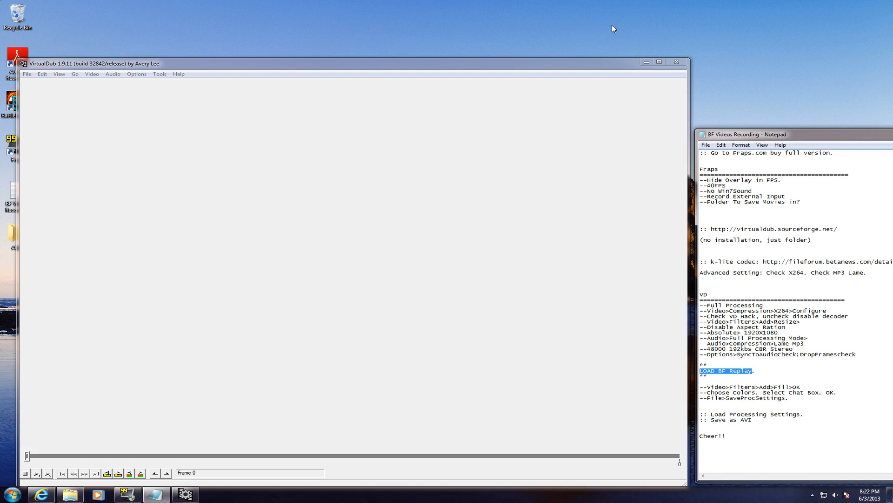
click(12, 494)
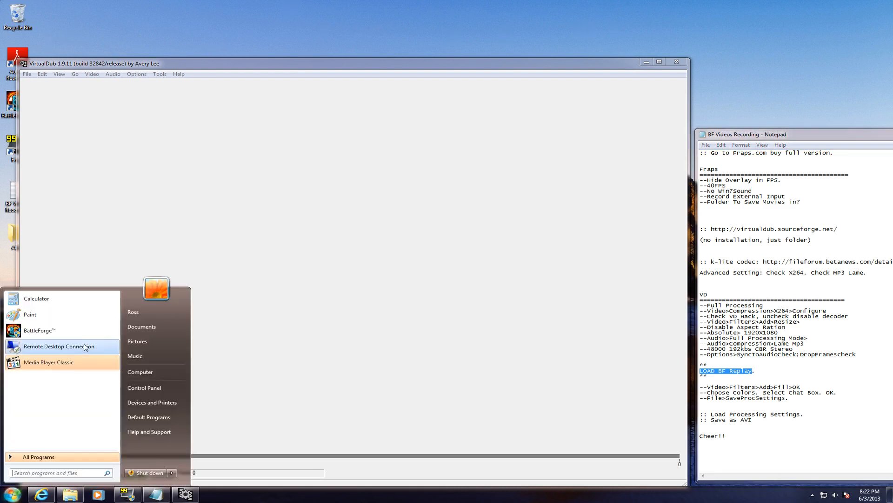
click(143, 327)
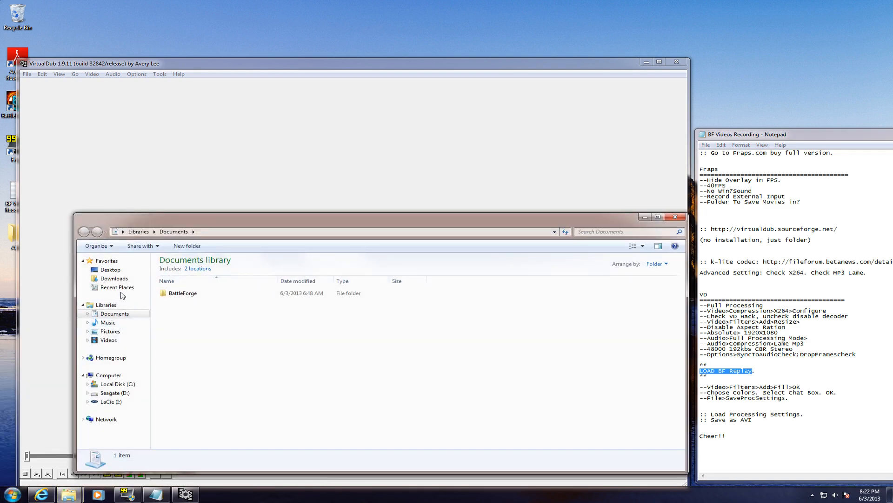
click(113, 384)
double_click(175, 278)
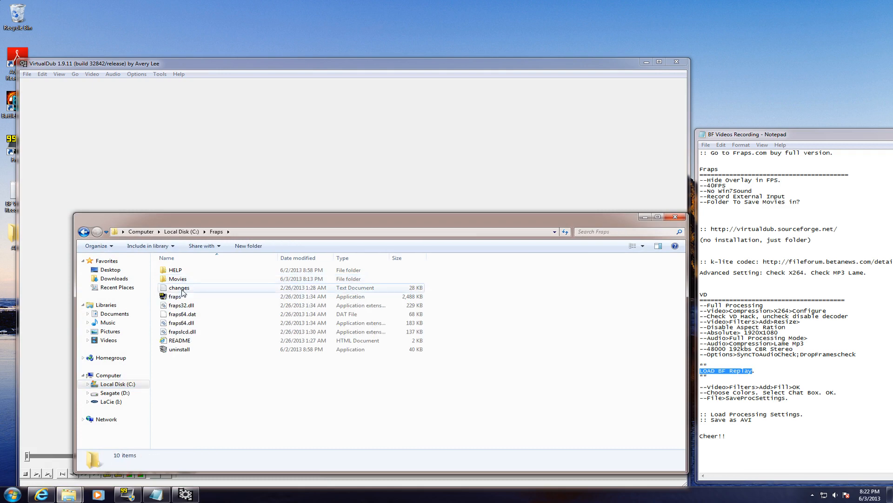
double_click(178, 279)
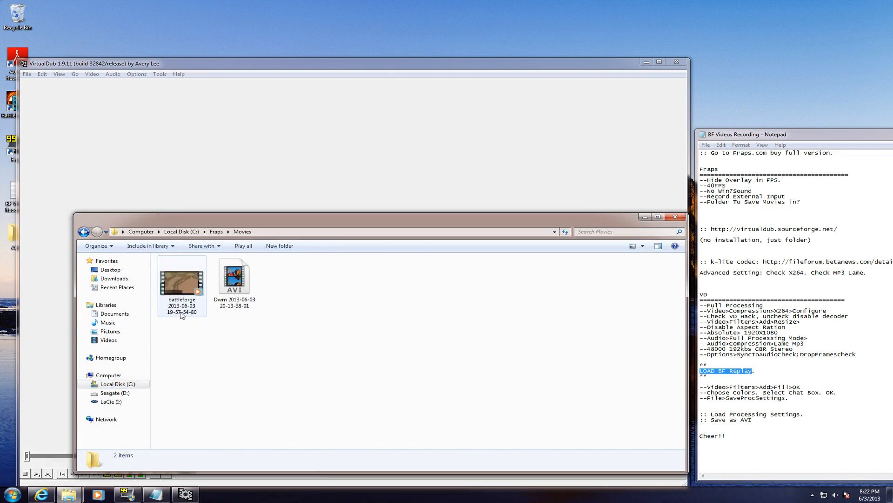
click(179, 286)
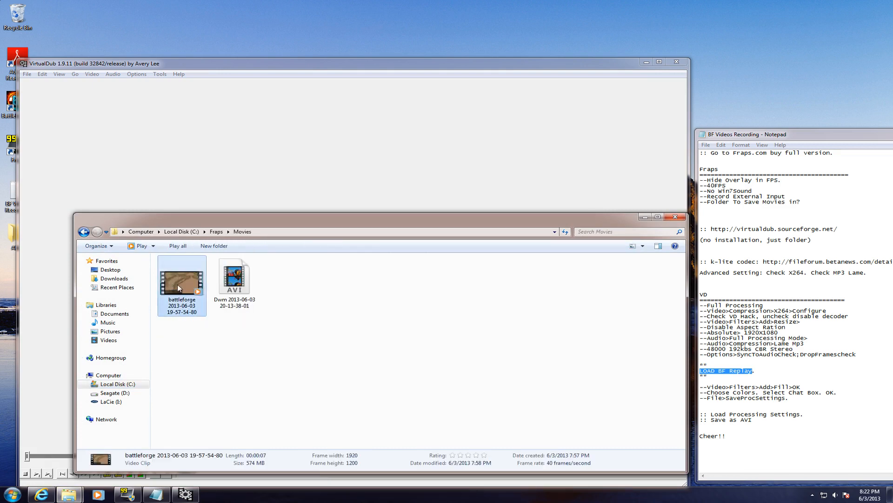
click(675, 217)
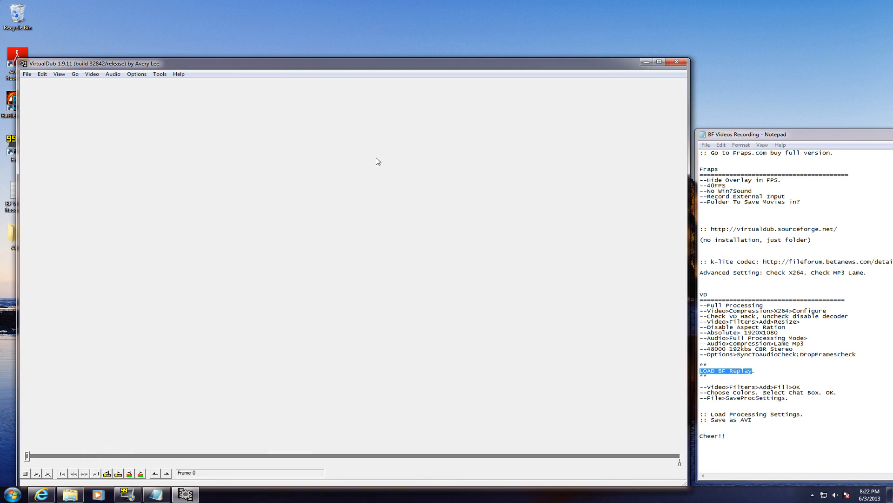
click(27, 74)
click(42, 84)
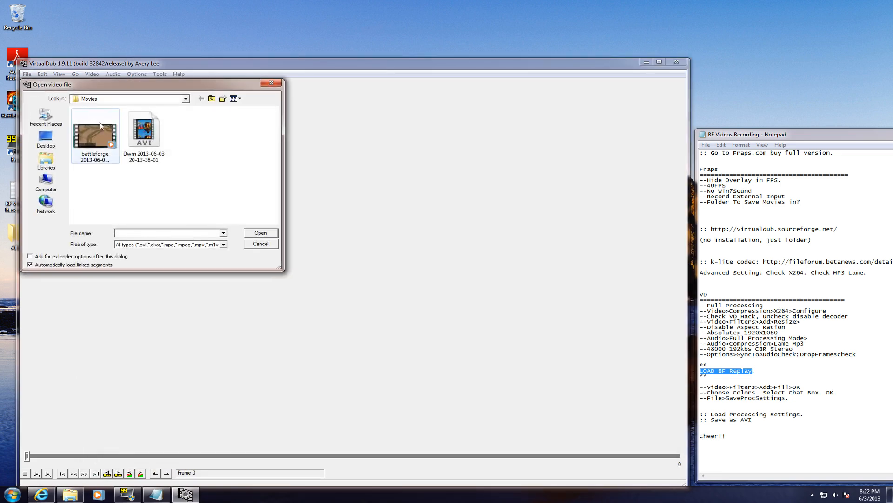
double_click(101, 138)
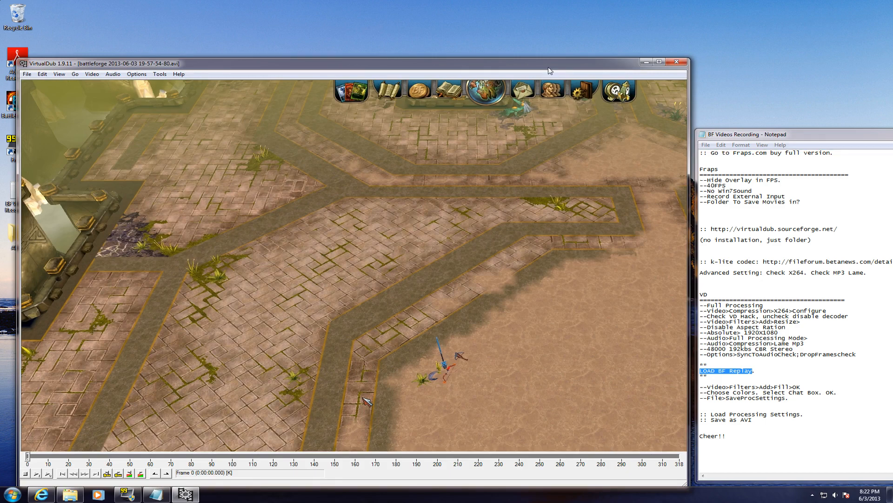
drag(548, 66, 545, 40)
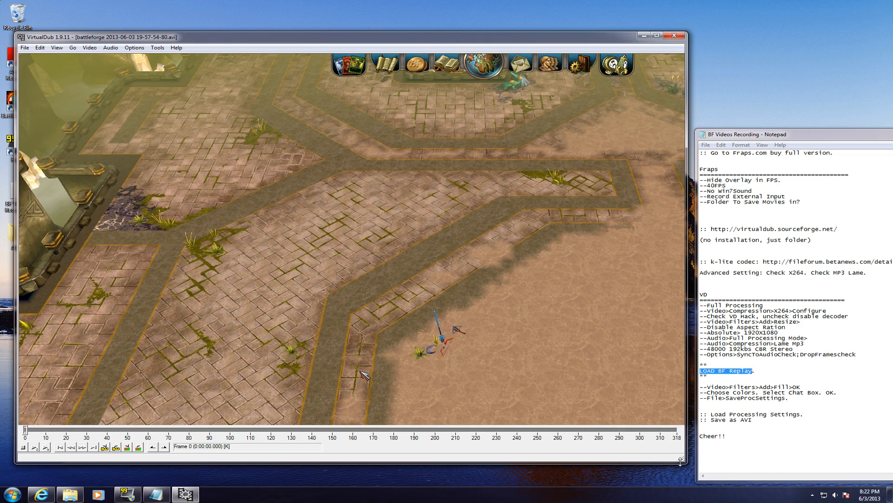
drag(682, 459, 781, 459)
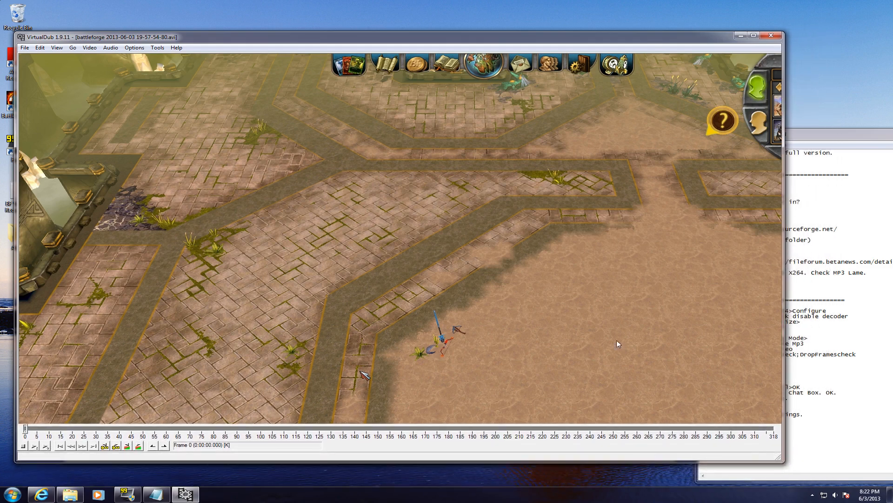
drag(782, 228, 690, 242)
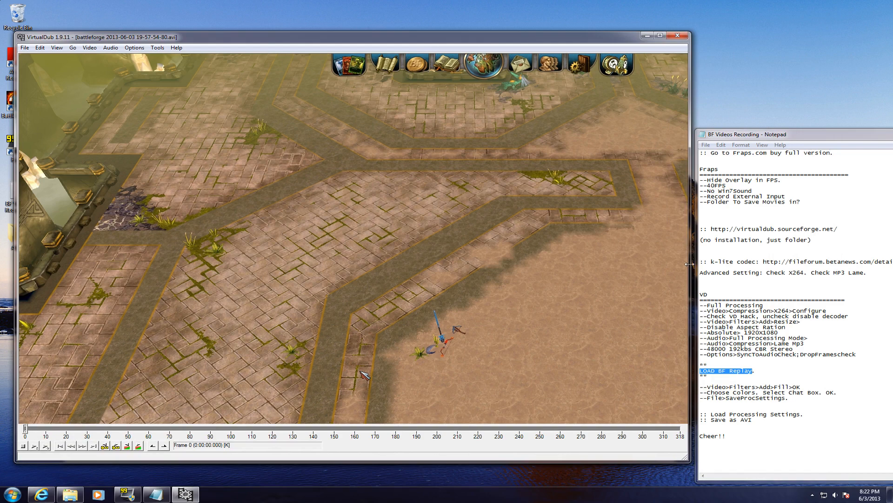
Add the internal fill filter to the video filter list after the resize filter.
click(90, 47)
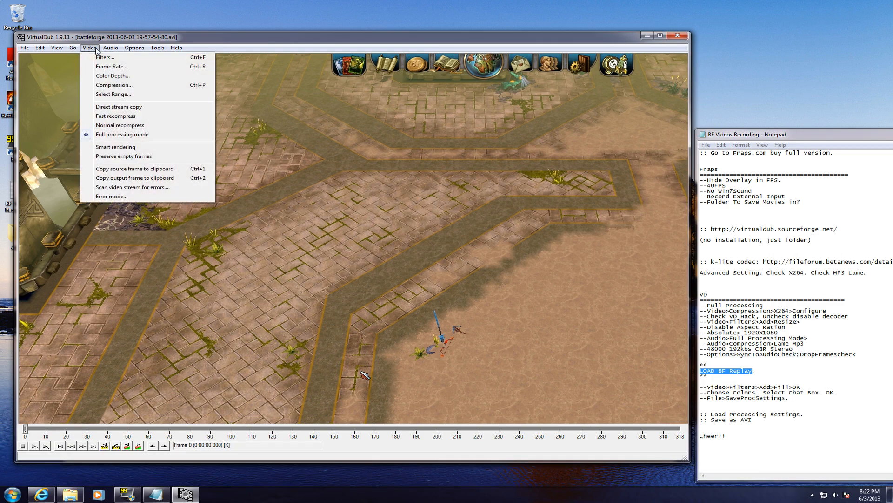
click(98, 55)
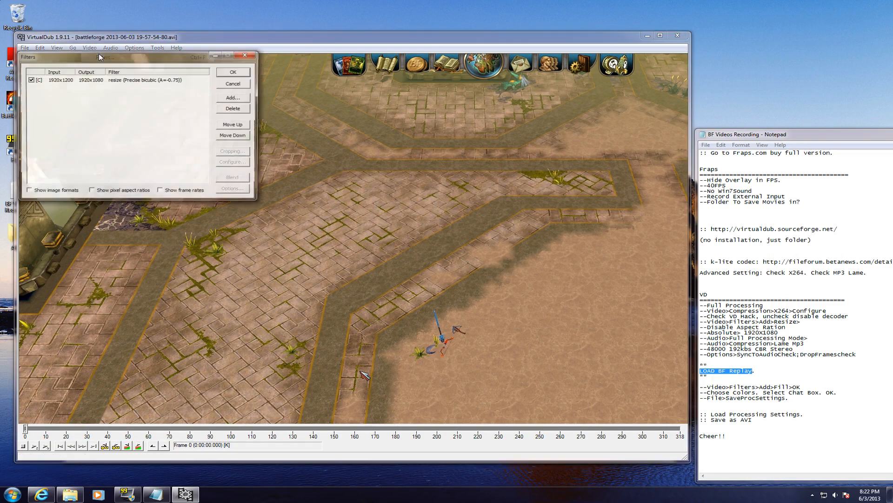
click(234, 99)
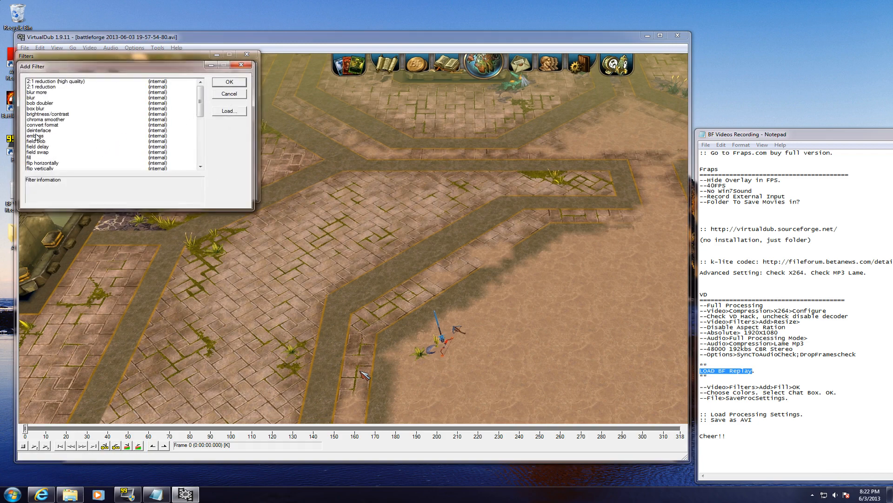
click(31, 158)
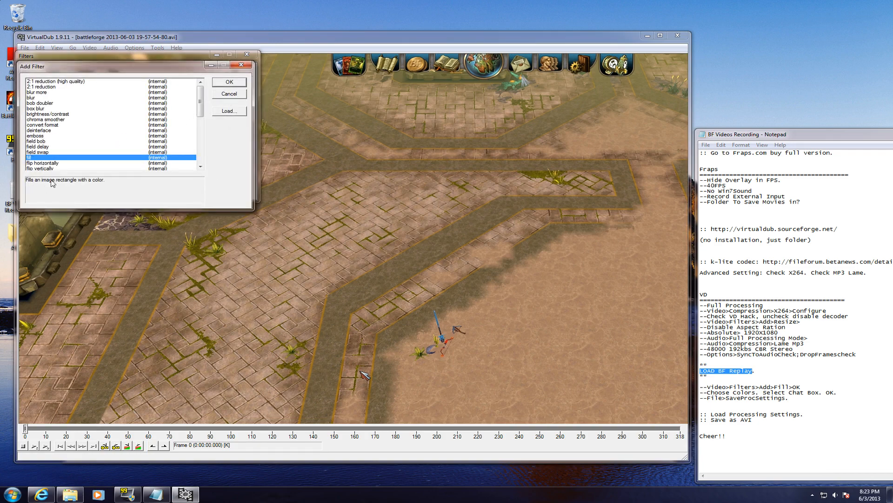
click(230, 83)
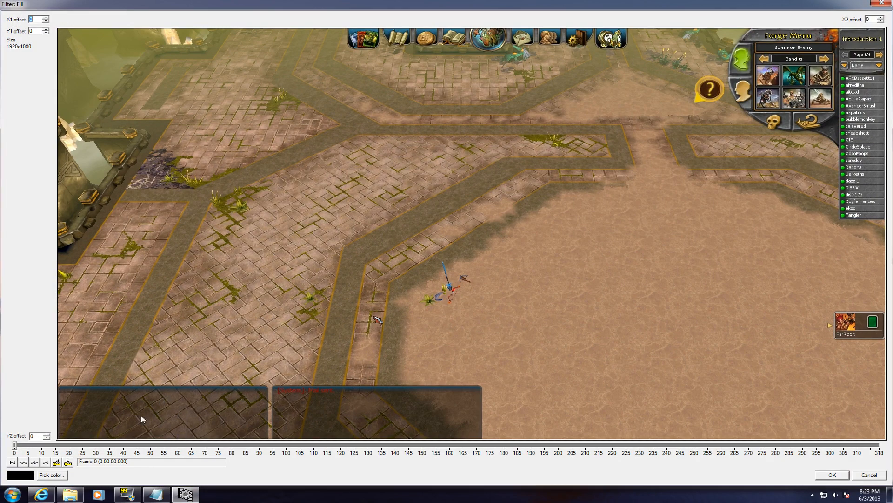
Set the fill filter's color to magenta (Red 255, Green 0, Blue 255).
click(51, 475)
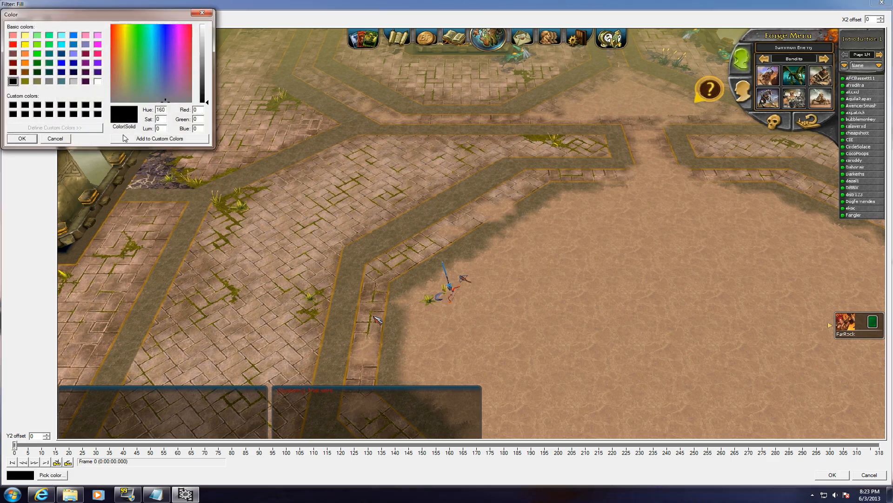
drag(175, 75, 178, 39)
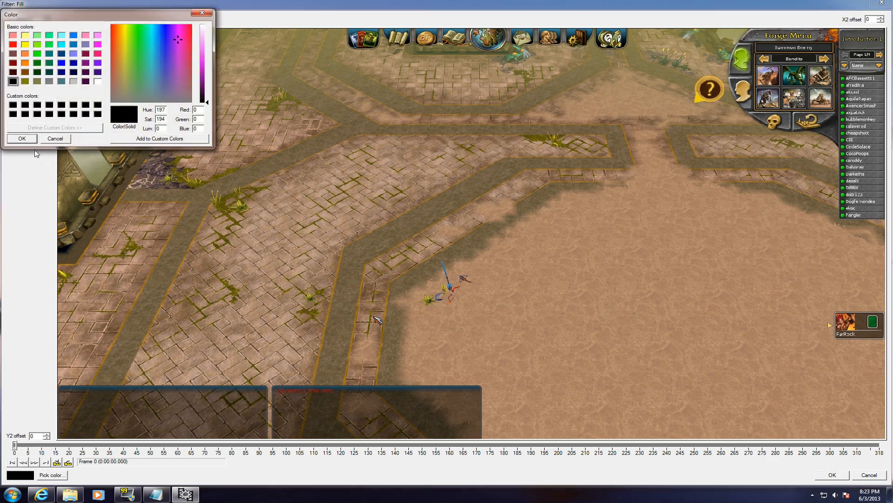
click(22, 138)
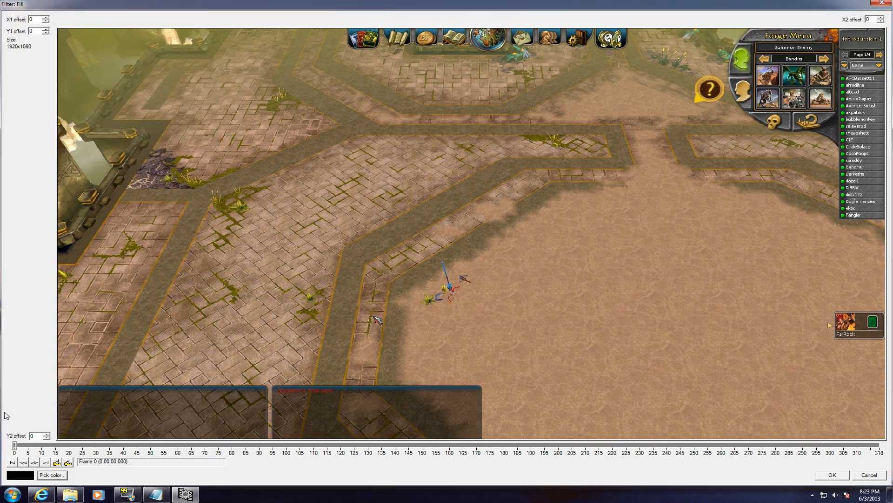
click(52, 474)
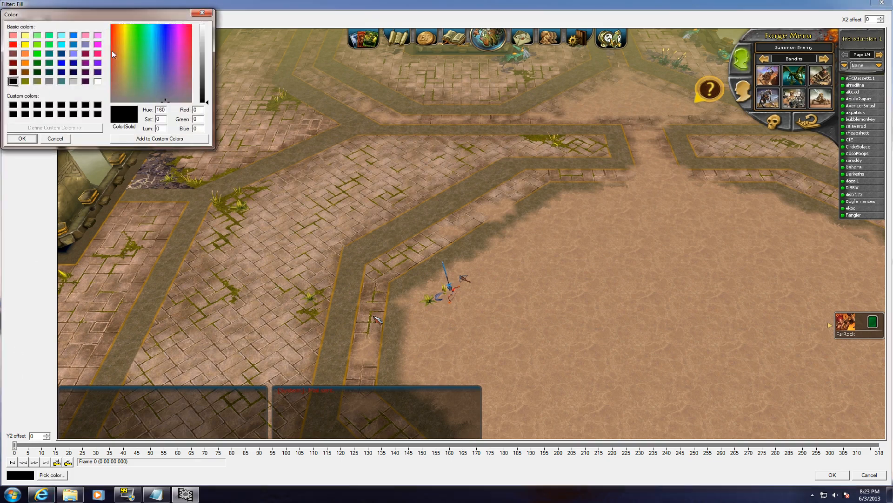
click(98, 44)
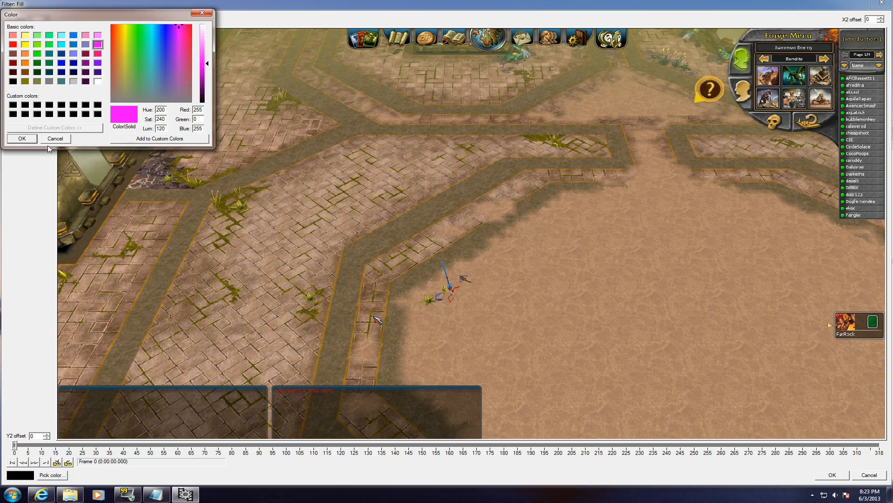
click(22, 138)
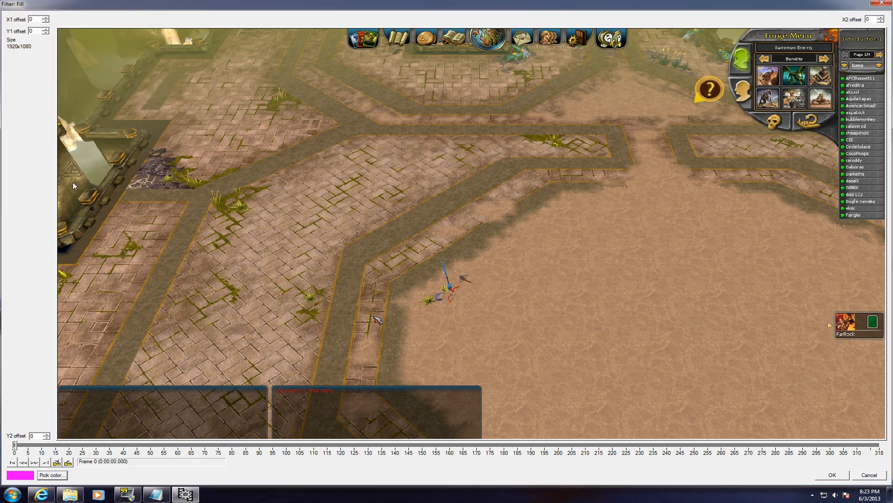
Fit the fill rectangle around the lower-left chat box with X1 offset 0, Y1 offset 882 and X2 offset 1413, and accept the filters.
drag(56, 179, 268, 247)
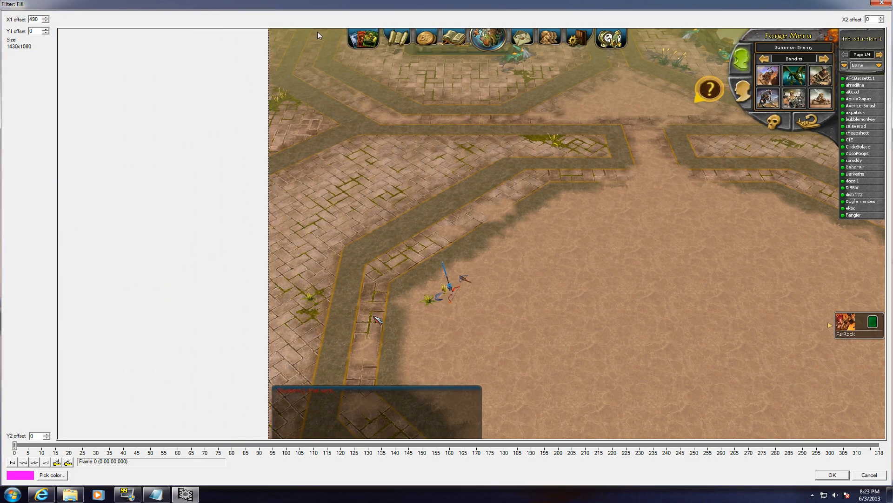
drag(317, 31, 284, 377)
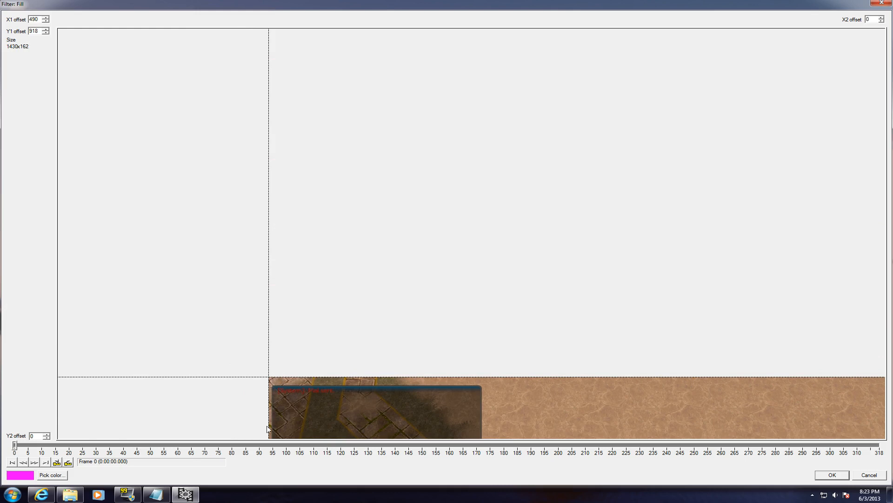
mouse_move(277, 438)
mouse_down()
mouse_move(277, 375)
mouse_move(280, 450)
mouse_move(274, 438)
mouse_up()
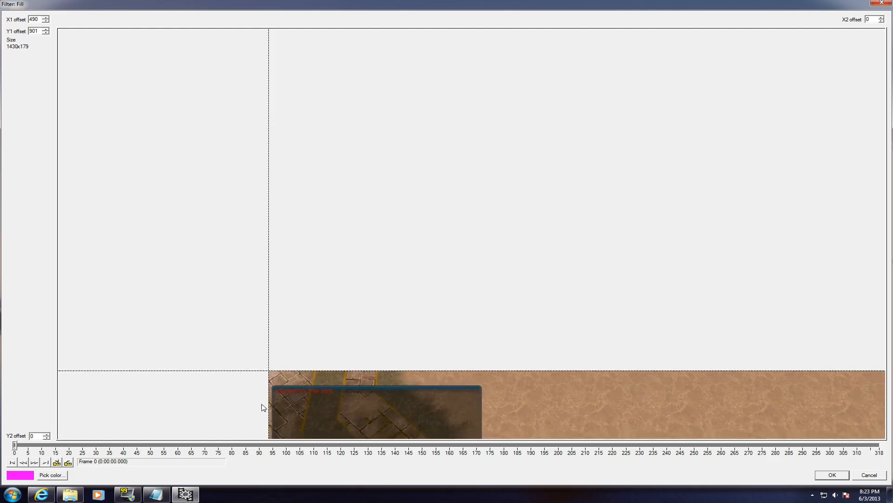
drag(262, 372, 265, 366)
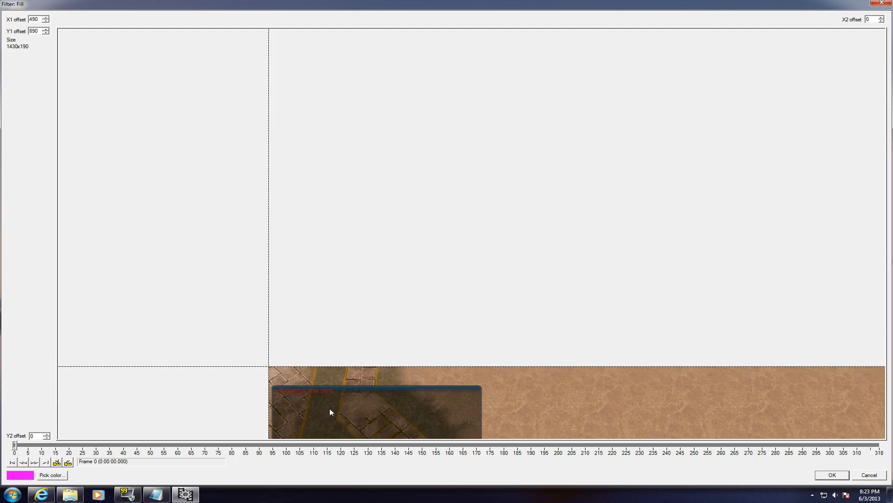
drag(268, 405, 36, 383)
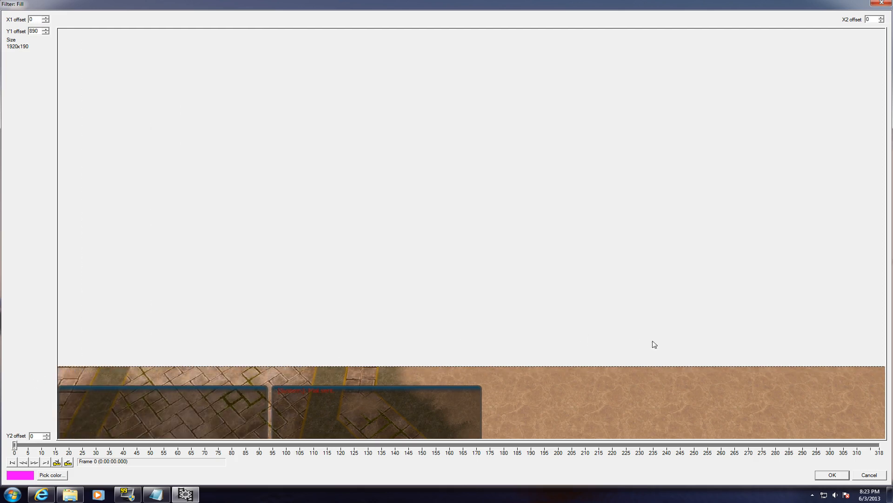
drag(880, 383, 276, 385)
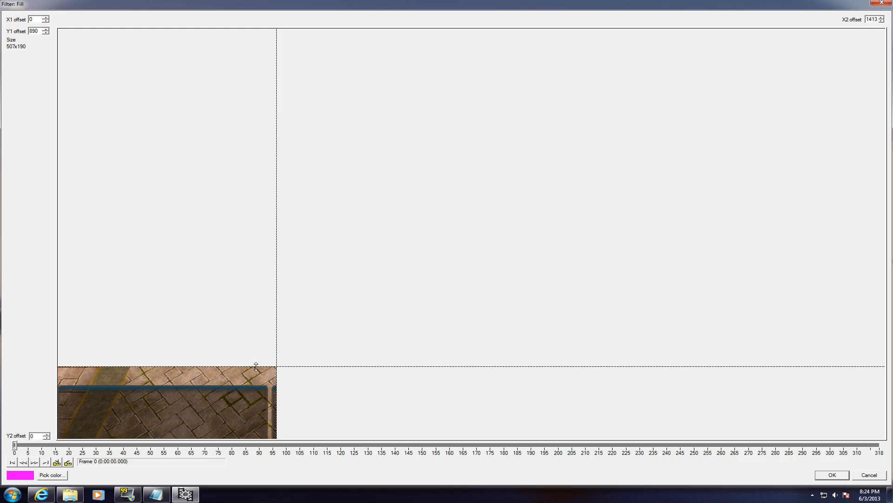
drag(256, 367, 257, 364)
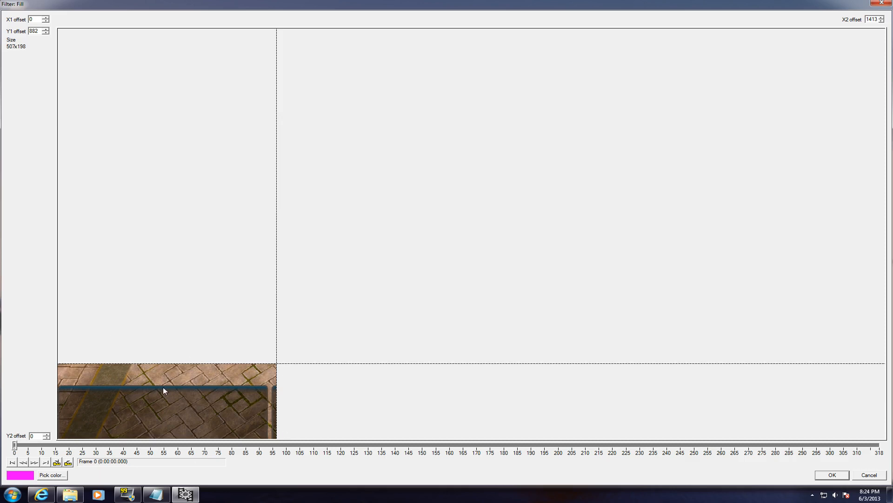
click(829, 476)
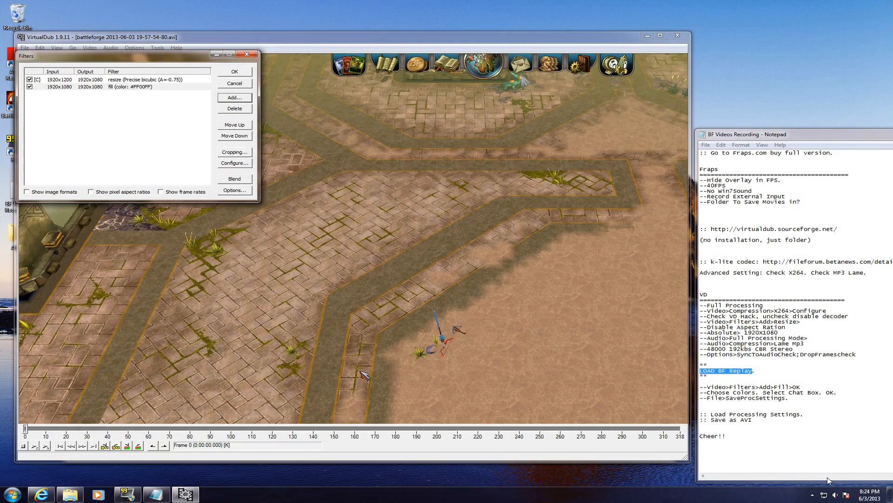
click(234, 72)
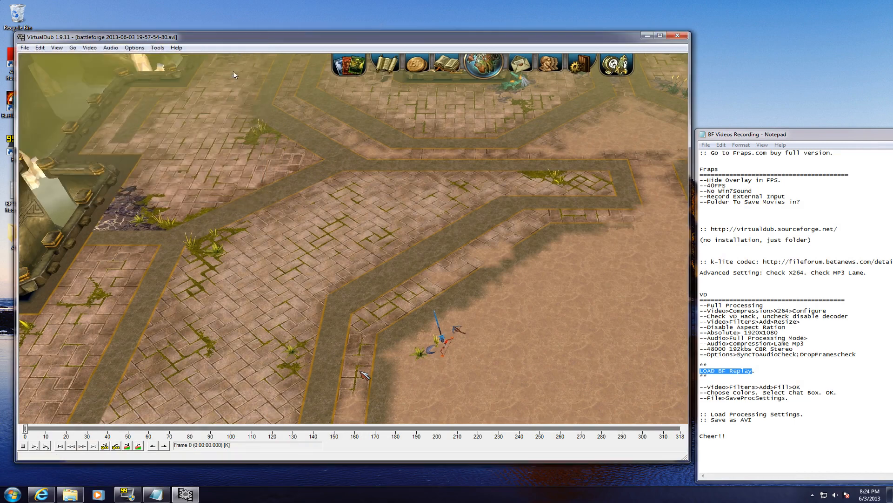
Save the processing settings as a VirtualDub configuration named Trial in the VD folder.
click(25, 48)
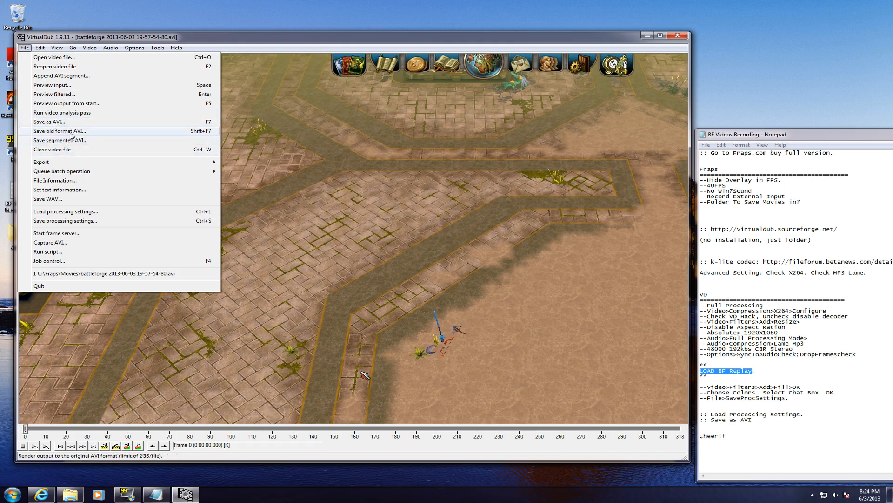
click(42, 225)
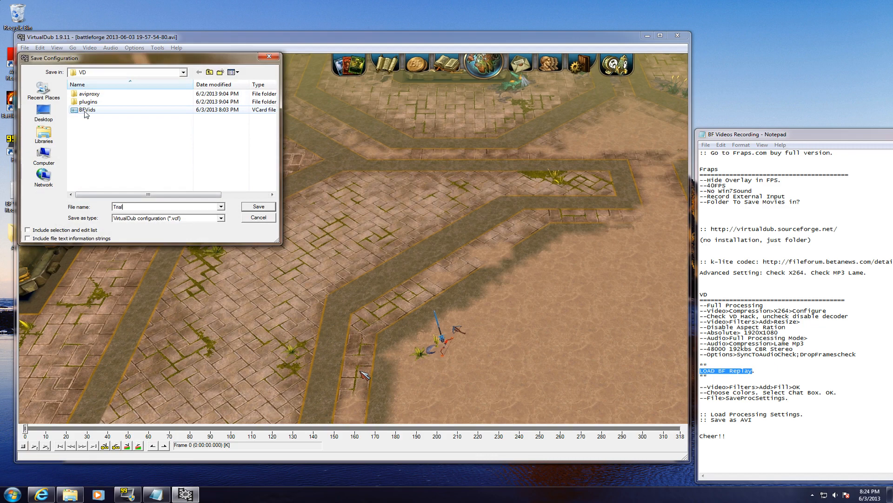
click(263, 207)
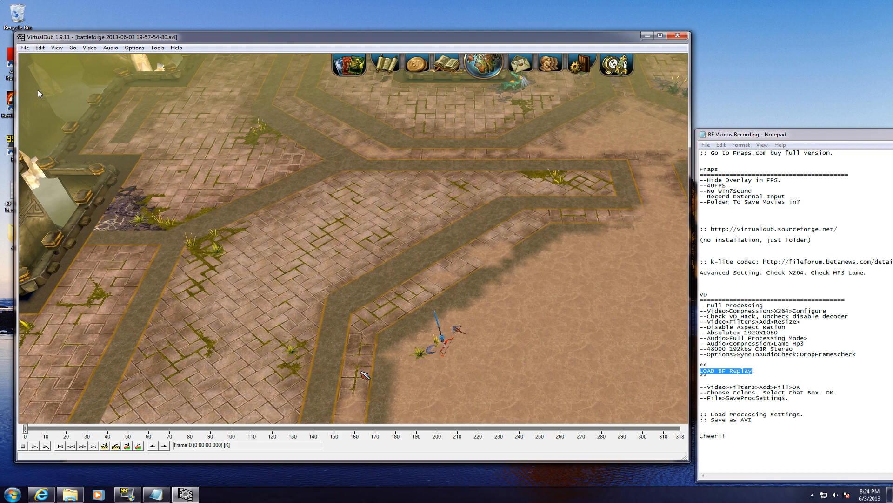
Load a saved processing settings file for the opened video.
click(24, 49)
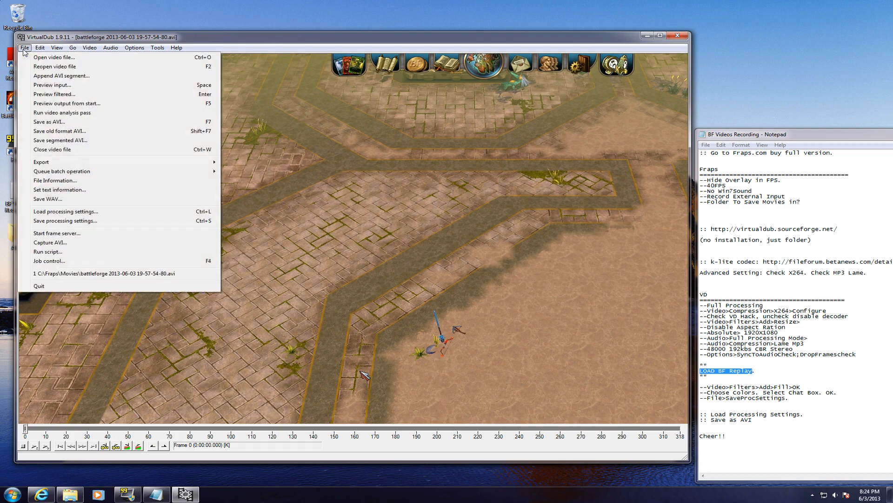
click(54, 212)
double_click(137, 139)
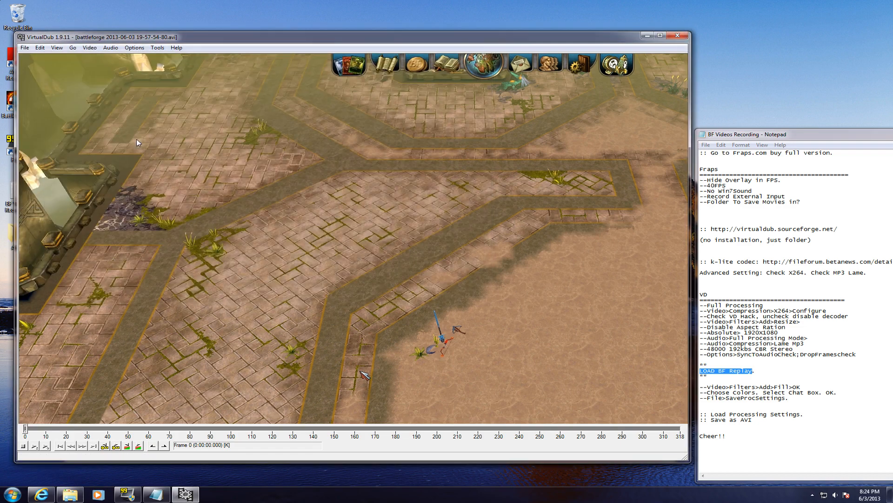
Try to save the processed video as an AVI named Hello on the Desktop, and dismiss the error dialog.
click(24, 47)
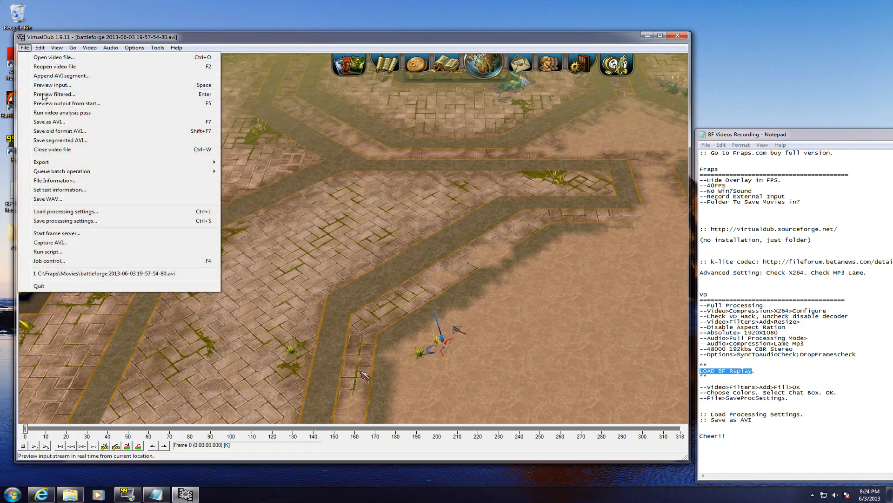
click(53, 120)
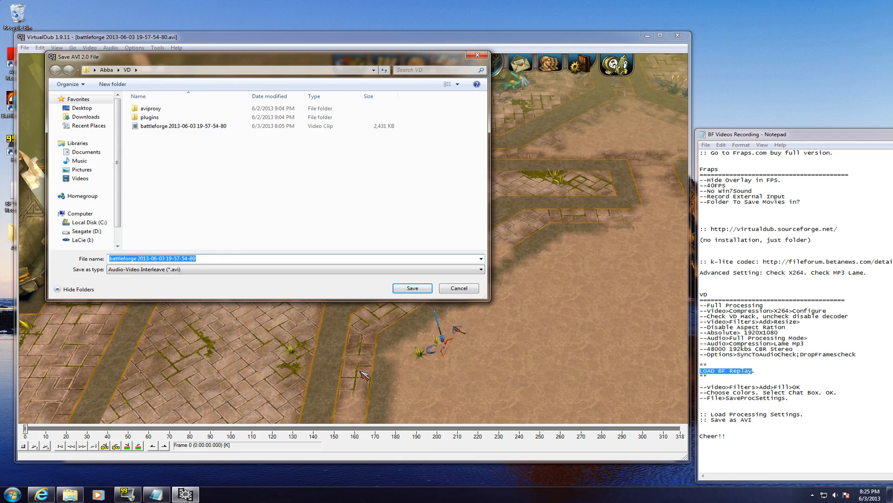
click(82, 107)
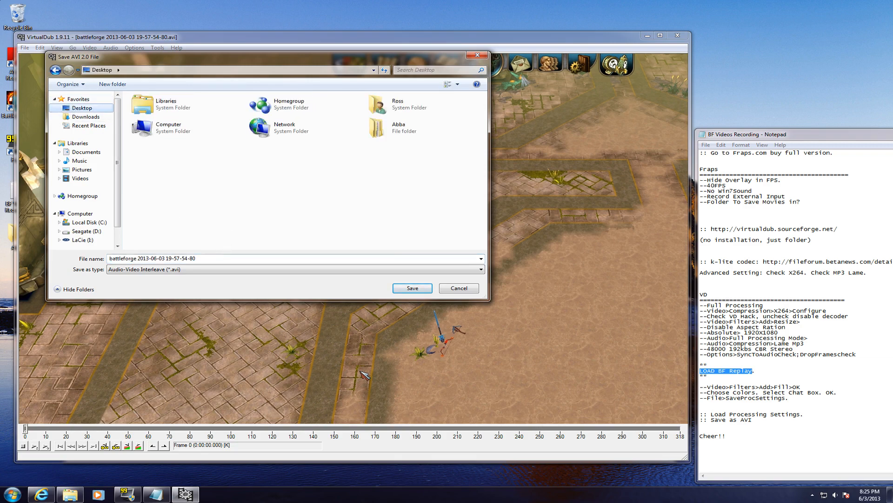
text(Hello)
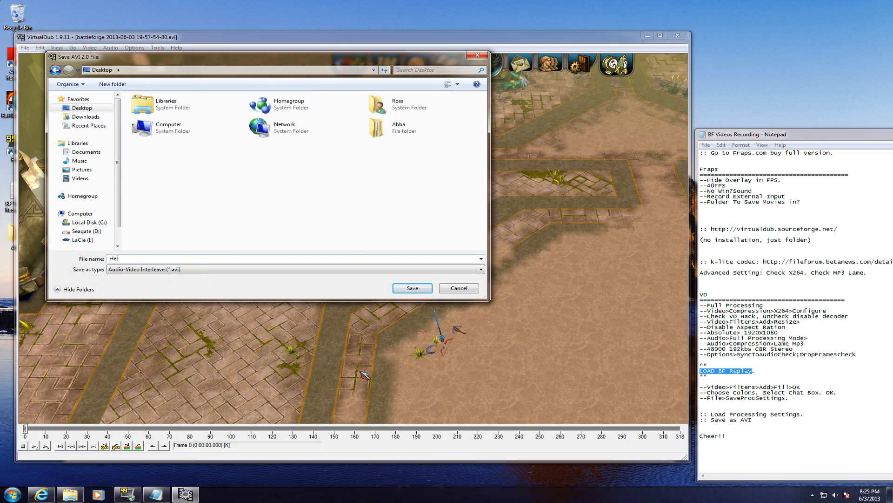
click(404, 288)
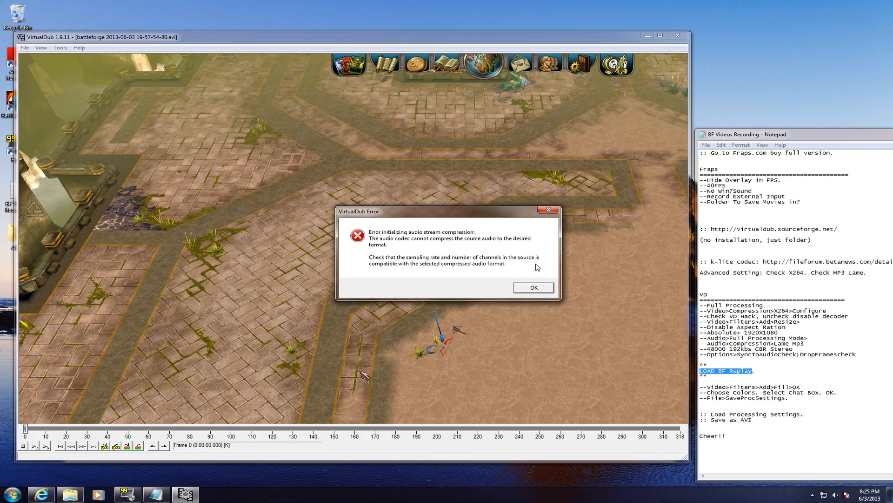
click(727, 437)
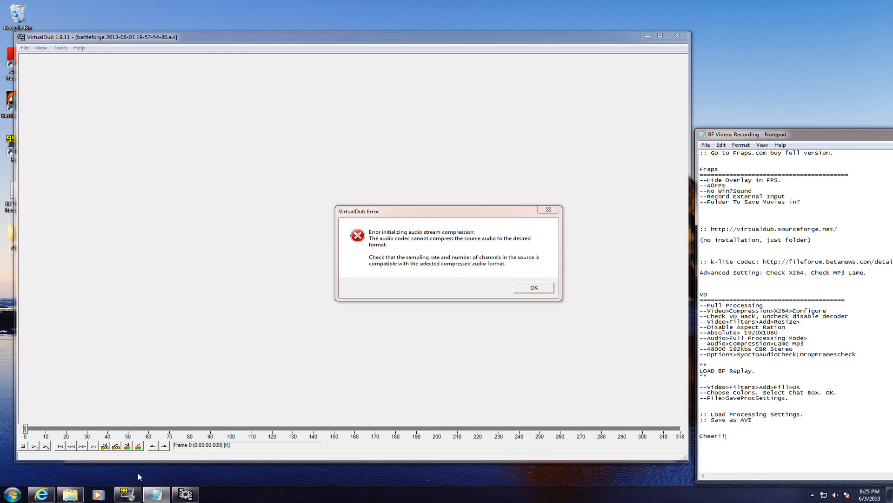
click(531, 289)
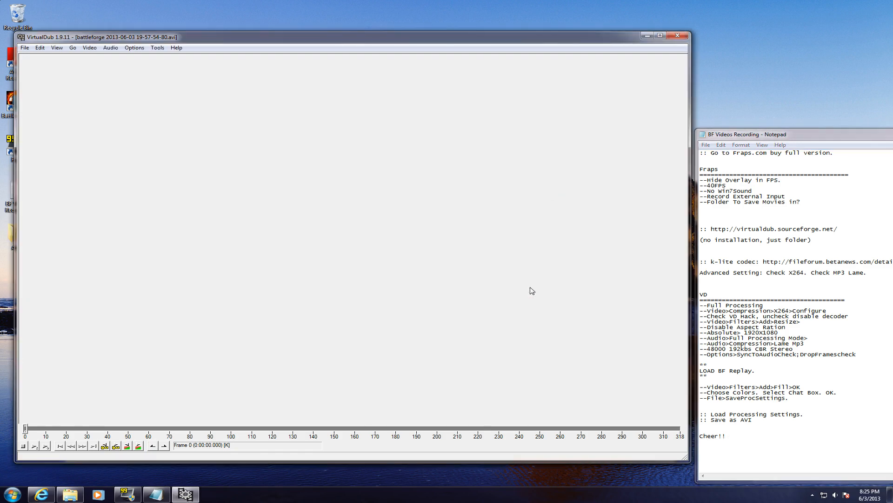
Retry saving the AVI to the Desktop under the same name, Hello.
click(25, 48)
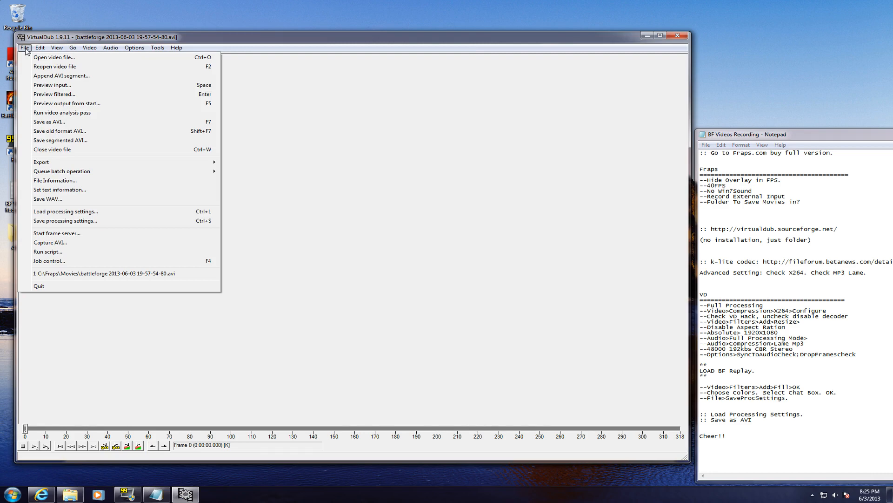
click(47, 121)
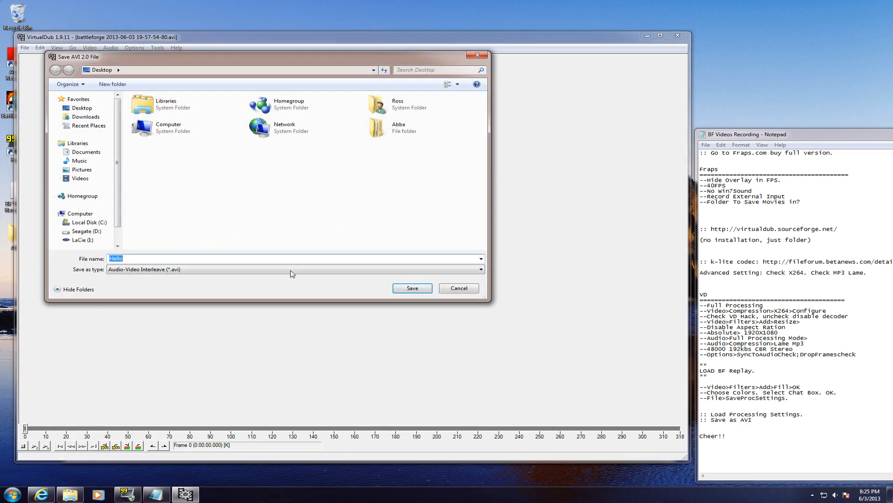
click(411, 289)
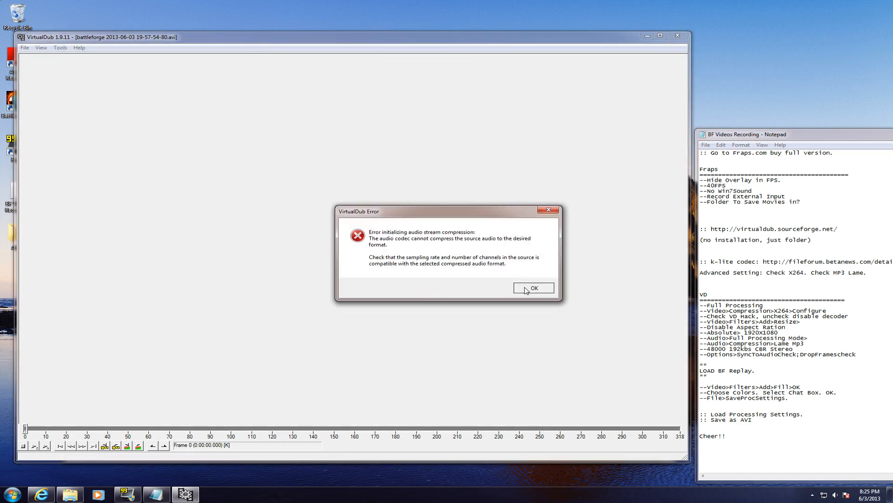
Dismiss the audio compression error and switch the audio to direct stream copy.
click(534, 288)
click(111, 48)
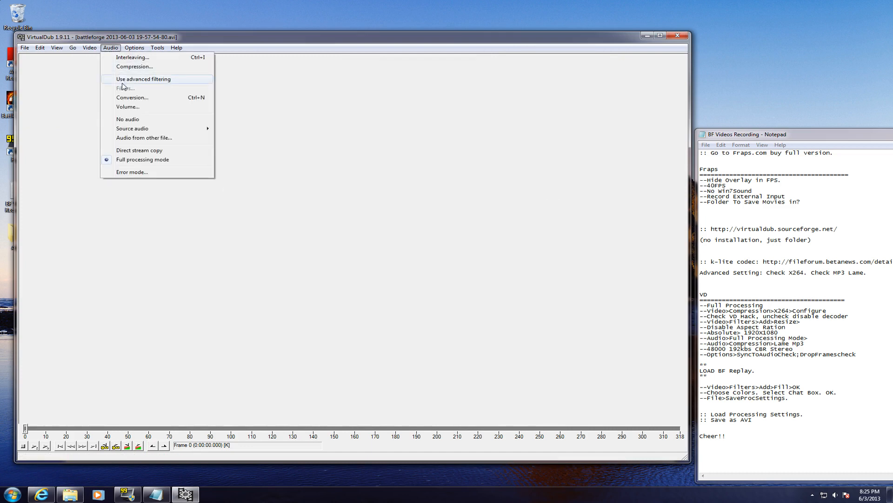
click(133, 150)
Save the processed video to the Desktop as an AVI named Hello.
click(24, 48)
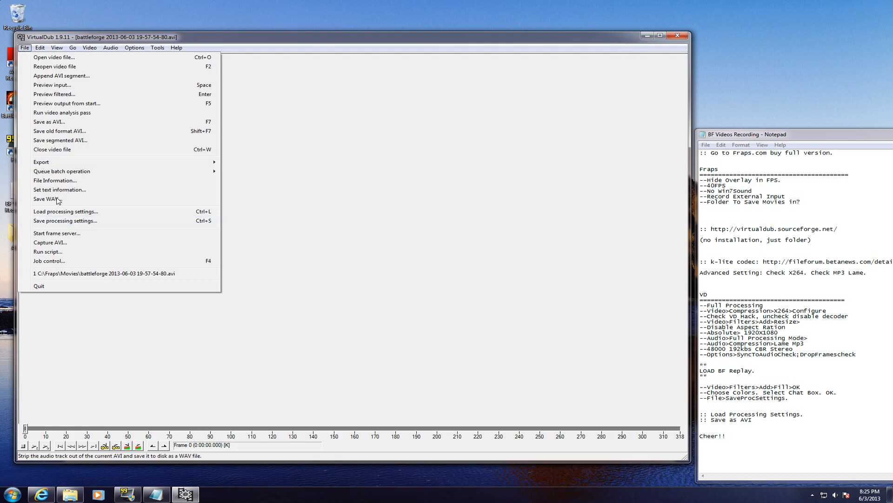
click(56, 121)
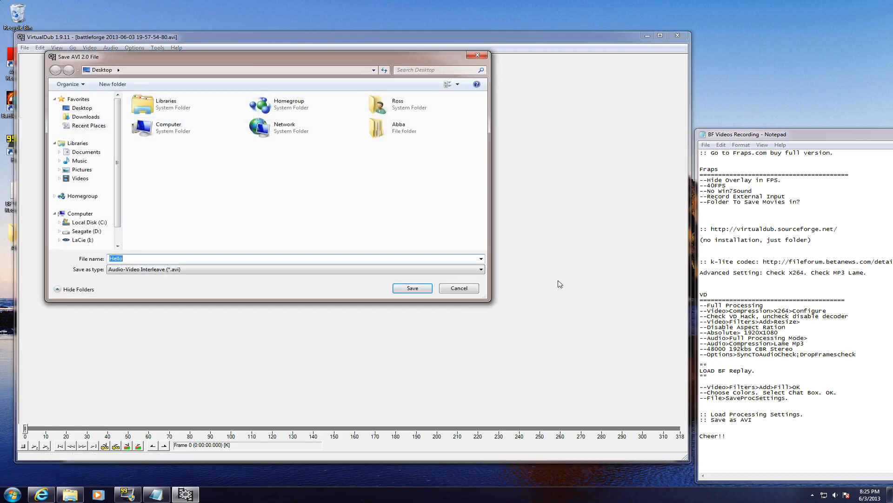
click(419, 290)
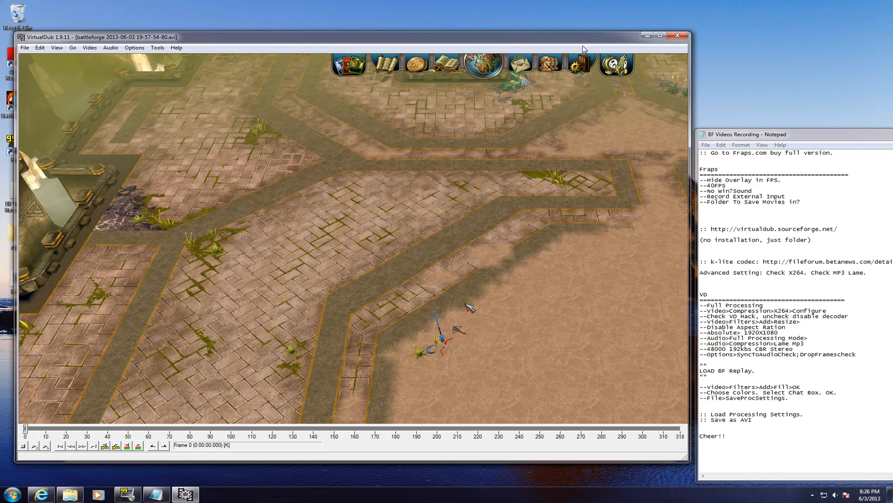
Play the exported Hello video from the Desktop twice to check the chat-box fill, and close the player.
click(647, 36)
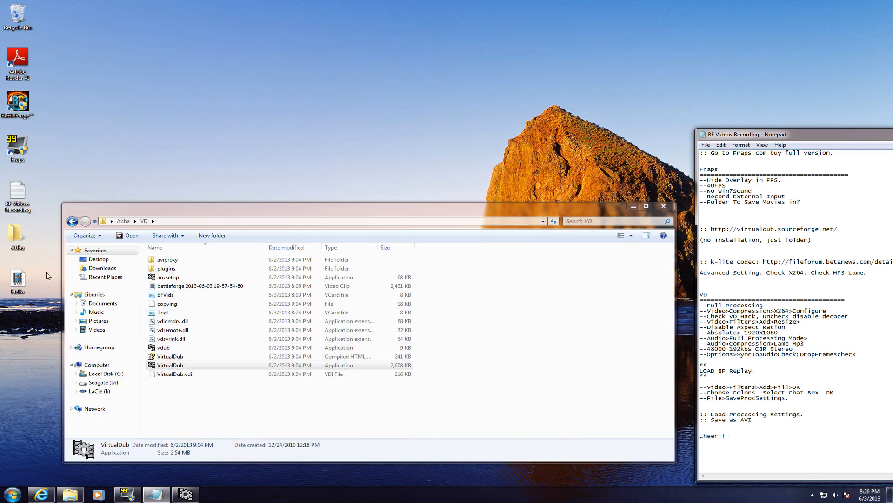
double_click(18, 281)
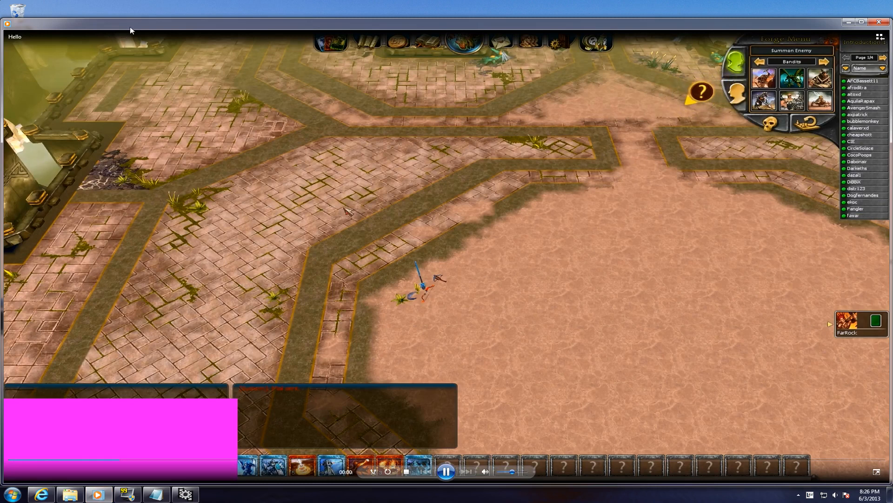
drag(130, 28, 127, 14)
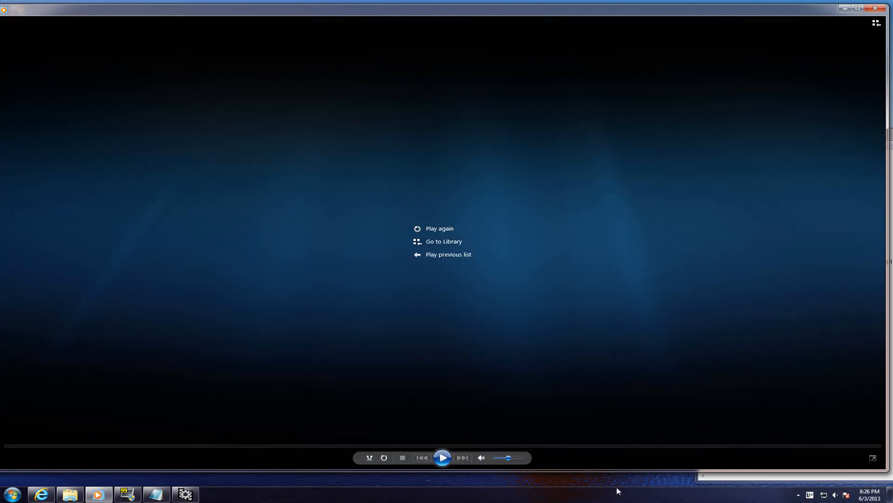
click(439, 464)
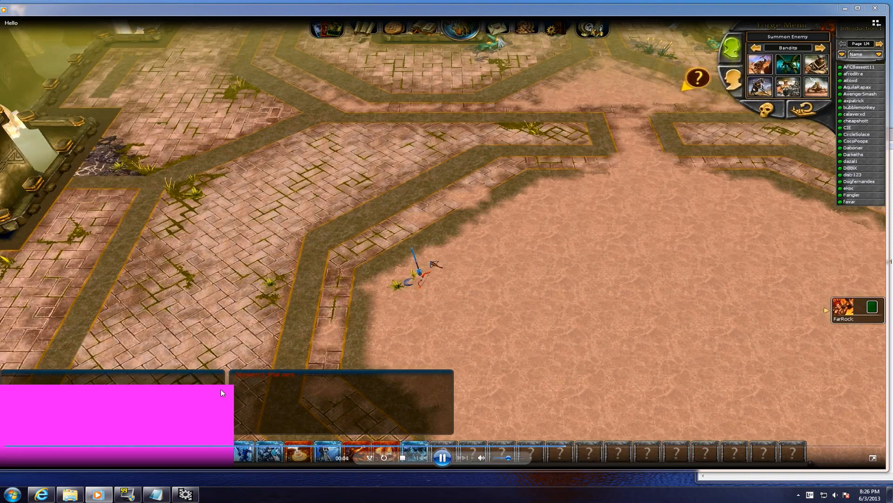
click(874, 7)
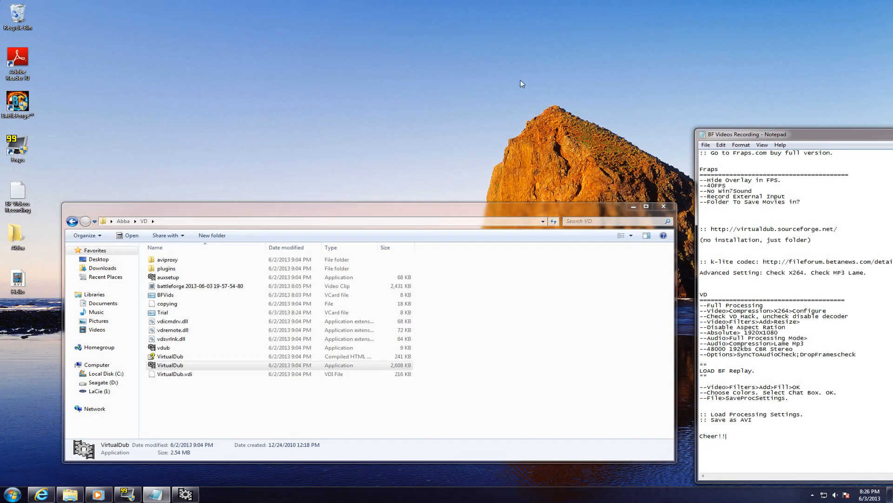
In VirtualDub, adjust the fill filter's area over the chat box to a Y1 offset of about 835 and an X2 offset of about 1426.
click(186, 493)
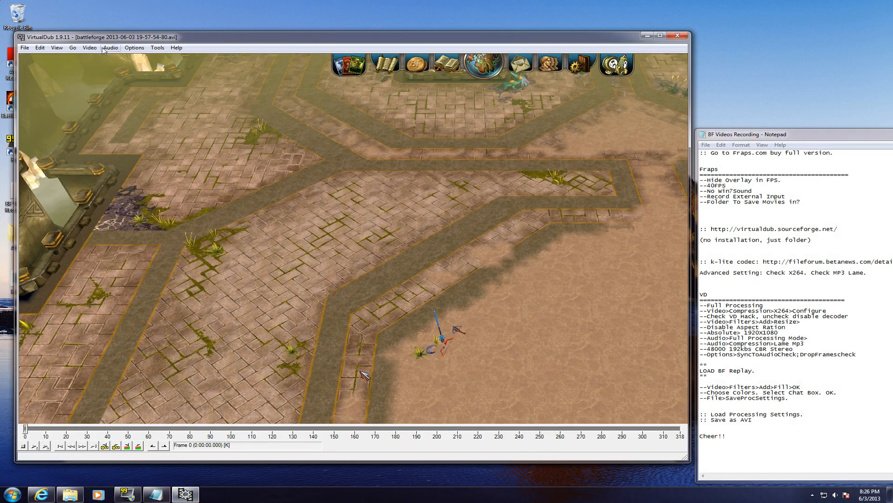
click(85, 50)
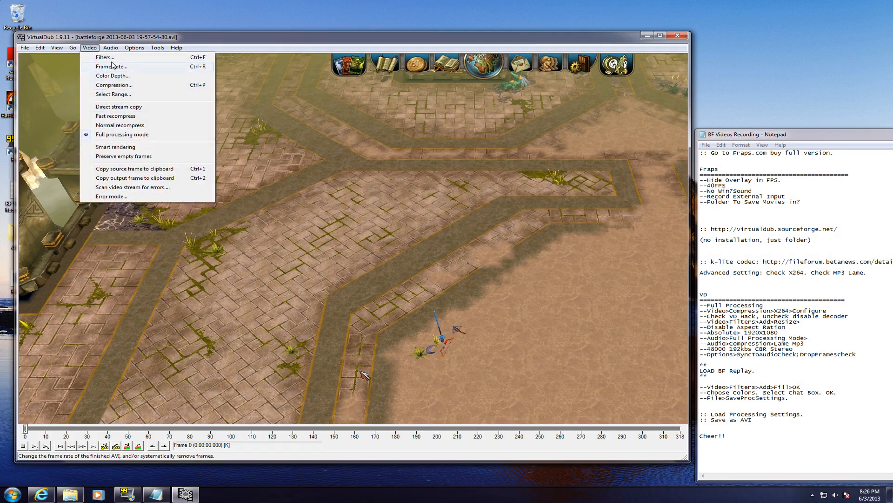
click(108, 57)
click(119, 87)
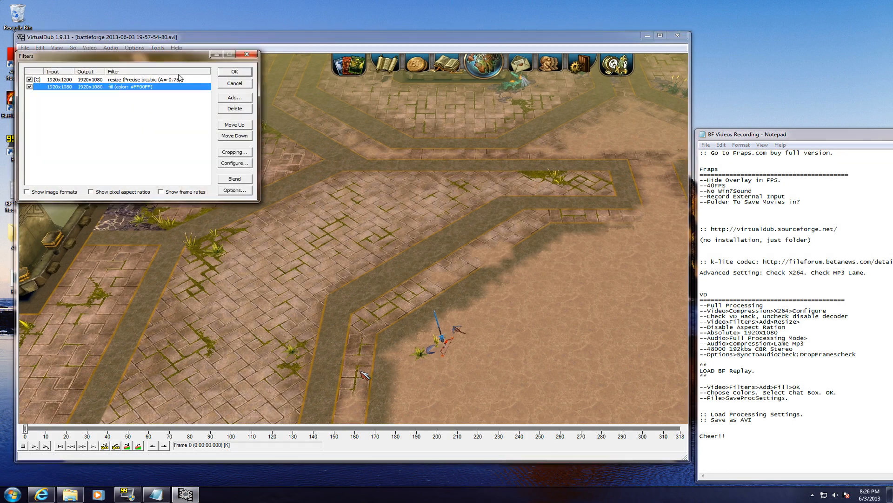
click(234, 163)
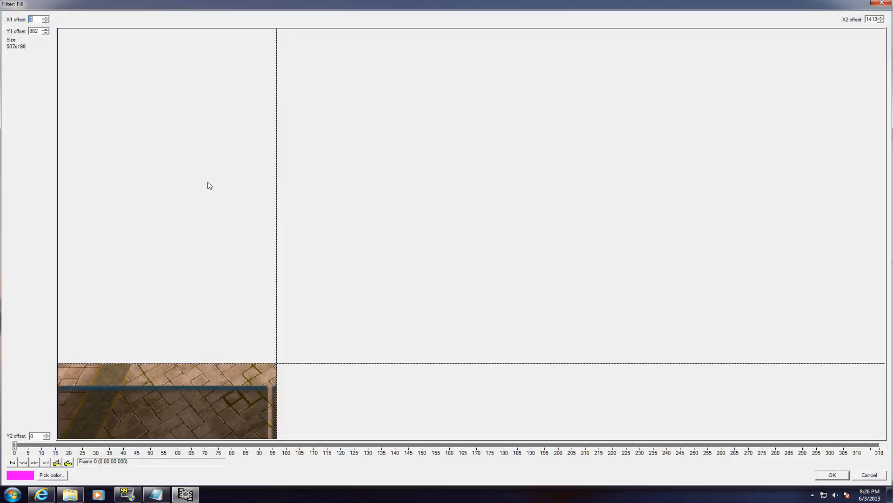
drag(142, 361, 139, 345)
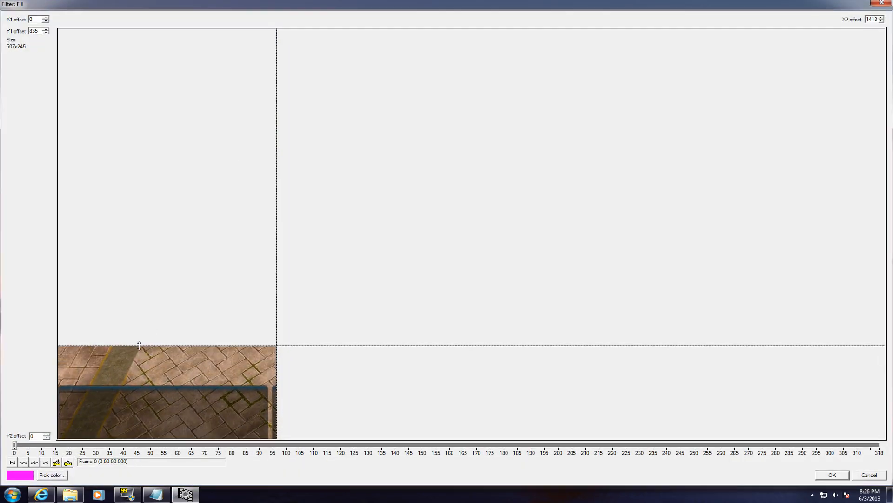
drag(277, 375, 271, 375)
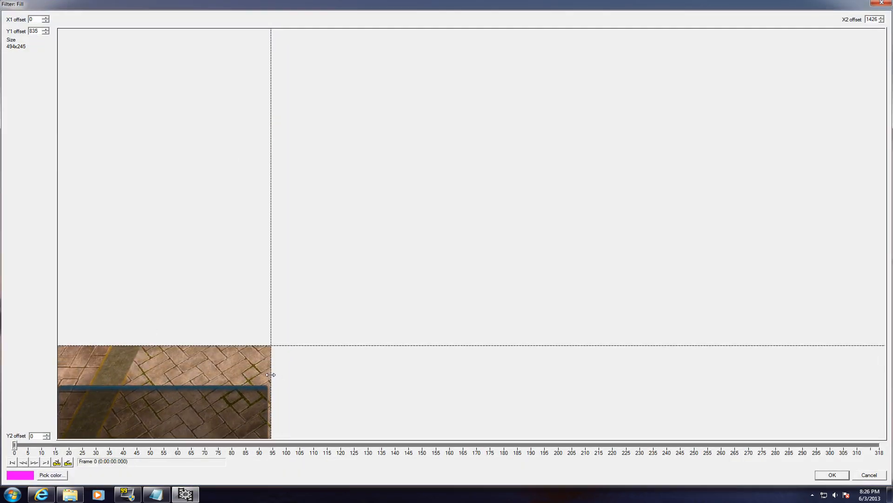
click(820, 474)
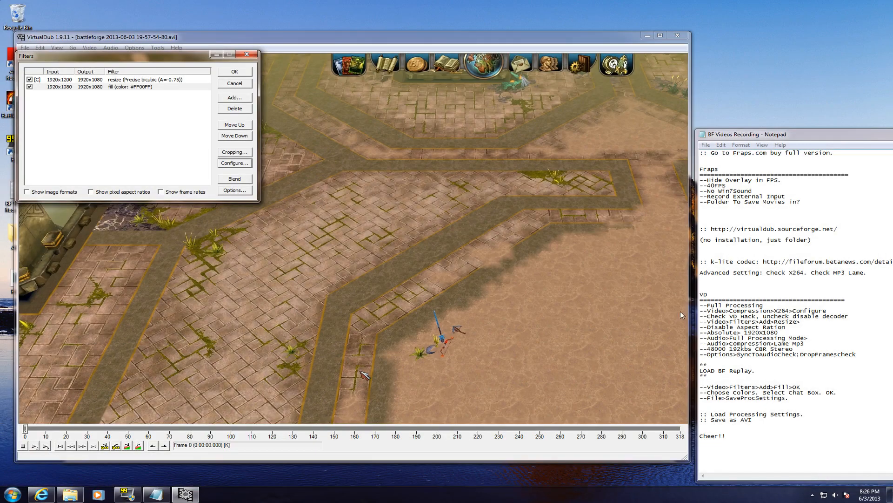
click(235, 71)
Save the processing settings over the existing Trial configuration in the VD folder.
click(26, 49)
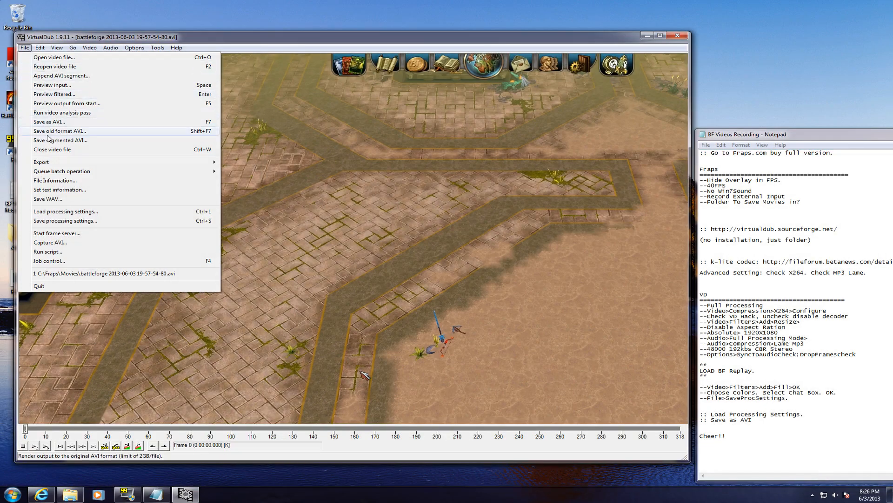
click(60, 222)
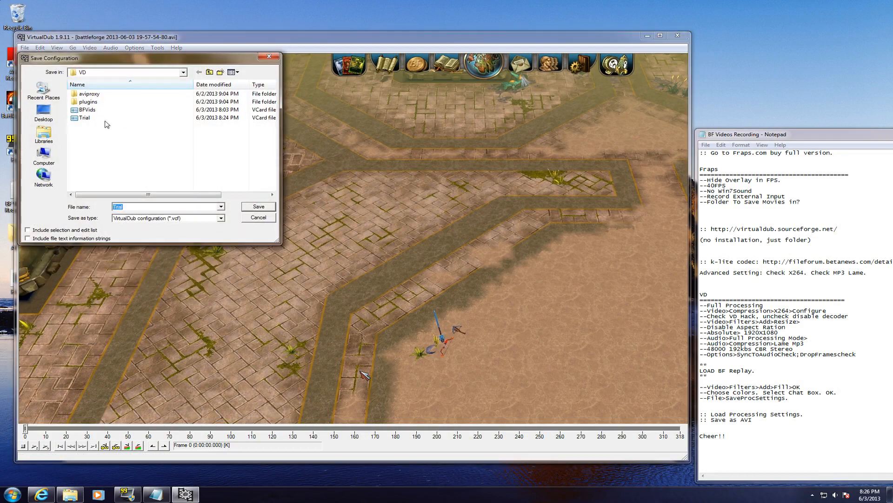
double_click(95, 118)
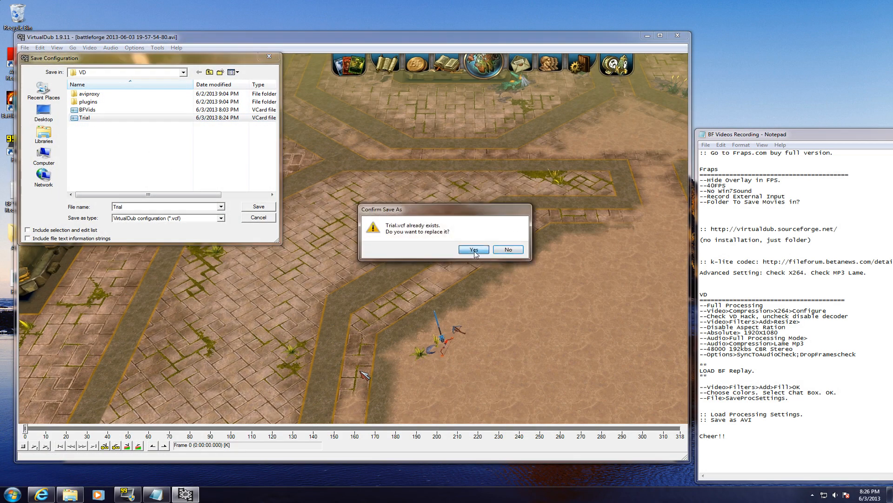
click(471, 251)
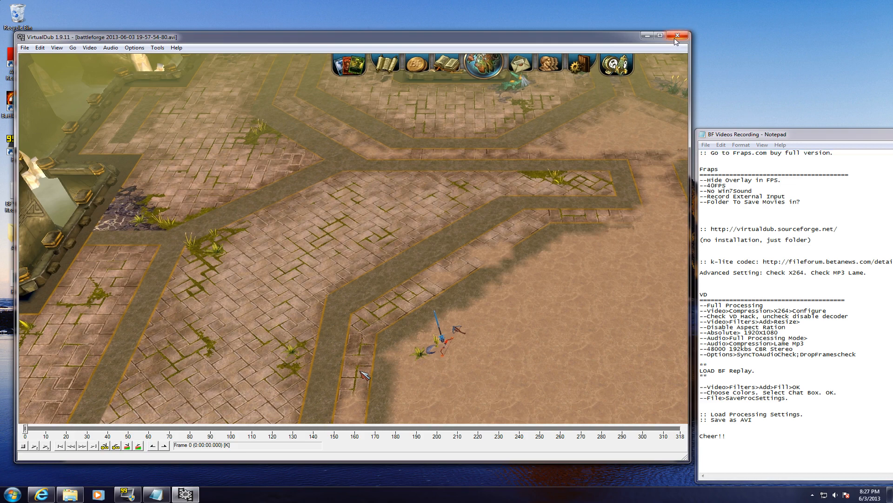
Move the VirtualDub window clear of the desktop icons and load a saved processing settings file for the video.
drag(603, 39, 709, 38)
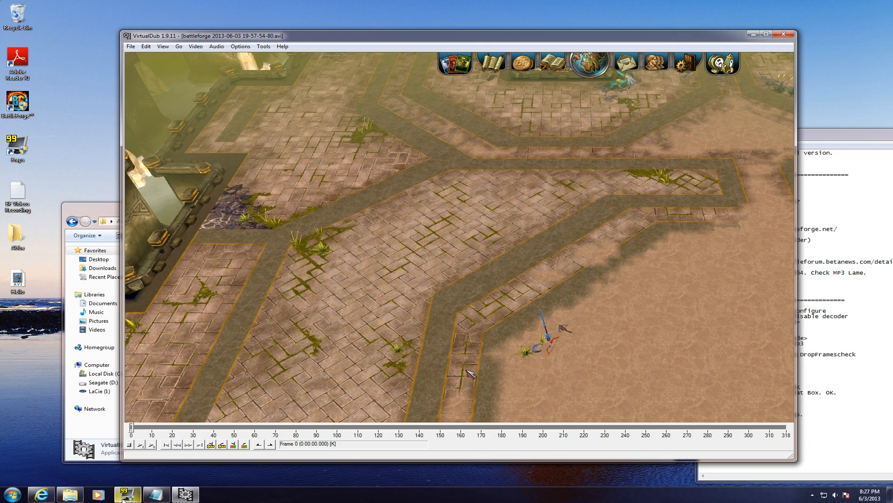
mouse_move(123, 499)
click(130, 46)
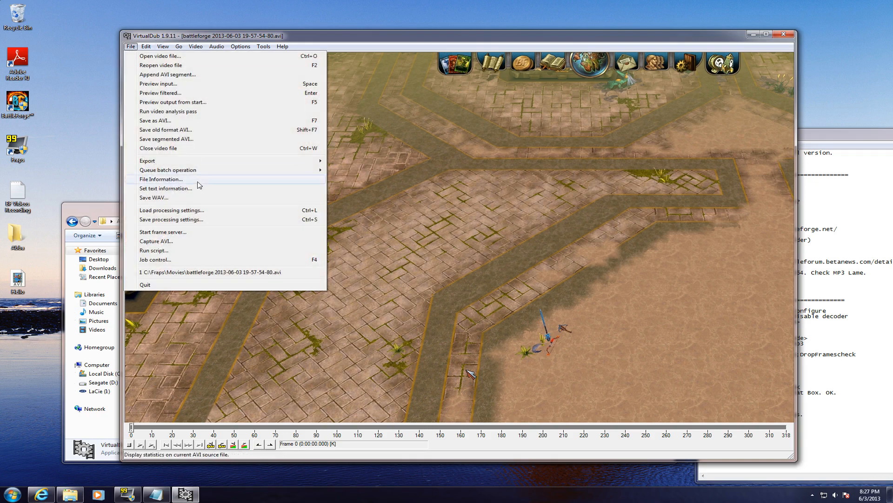
click(188, 210)
click(224, 136)
double_click(224, 136)
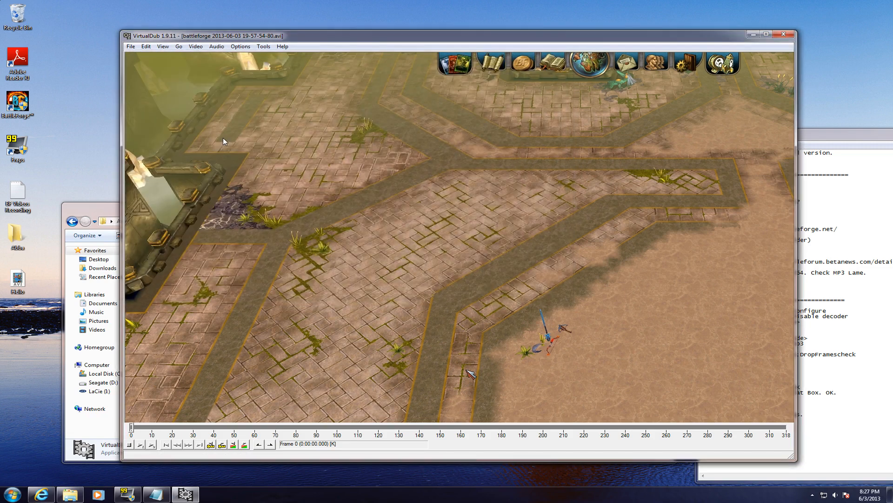
click(130, 46)
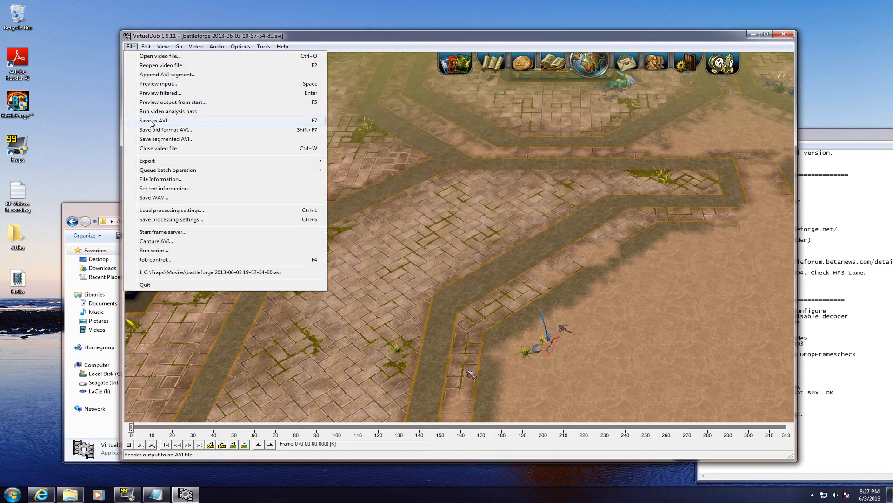
click(186, 119)
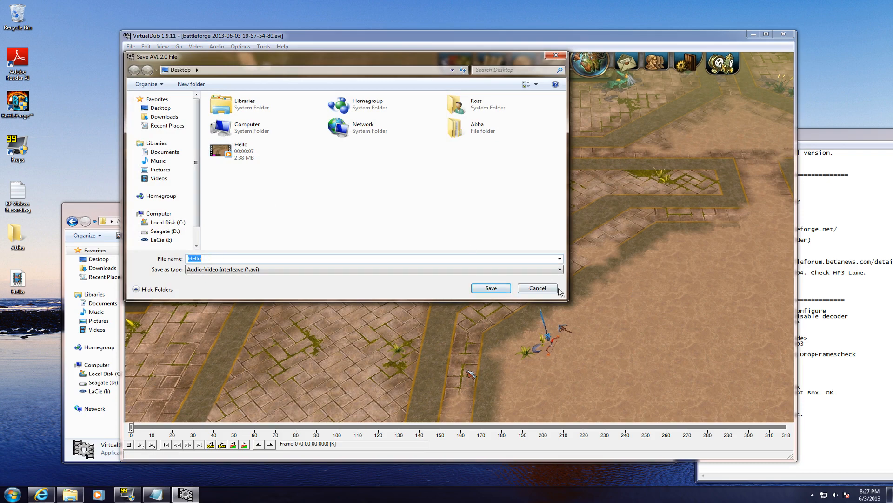
click(541, 289)
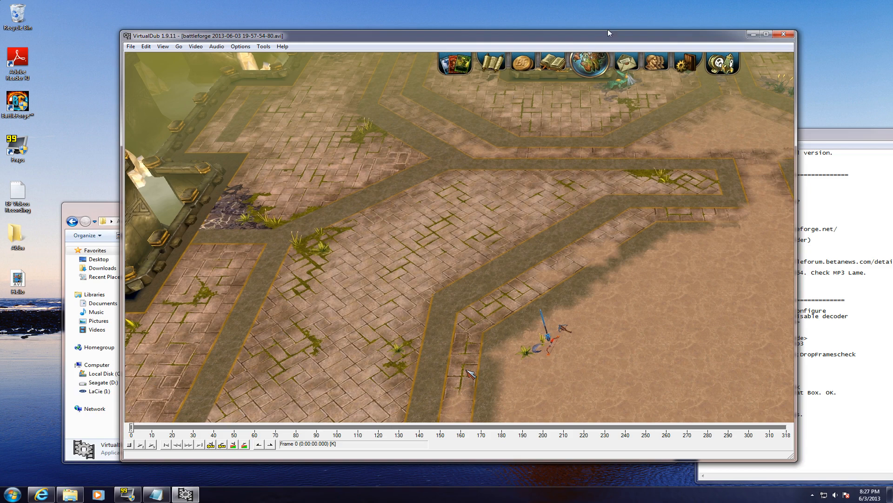
drag(612, 42, 594, 39)
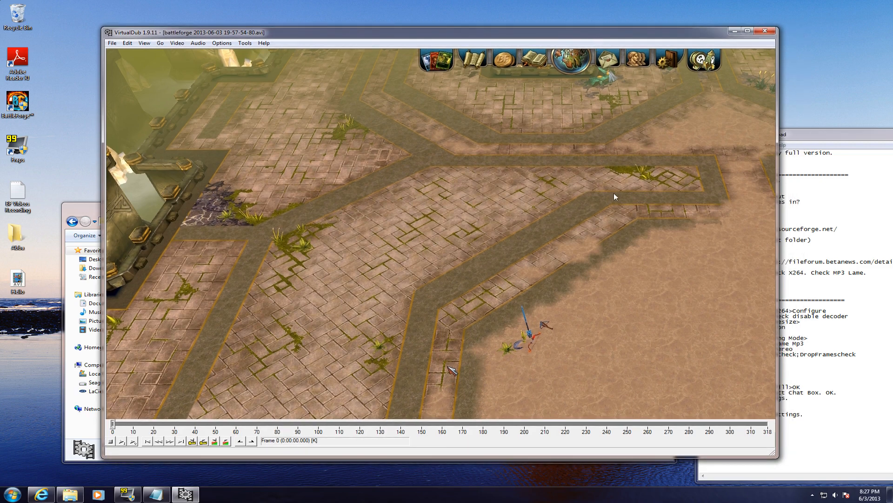